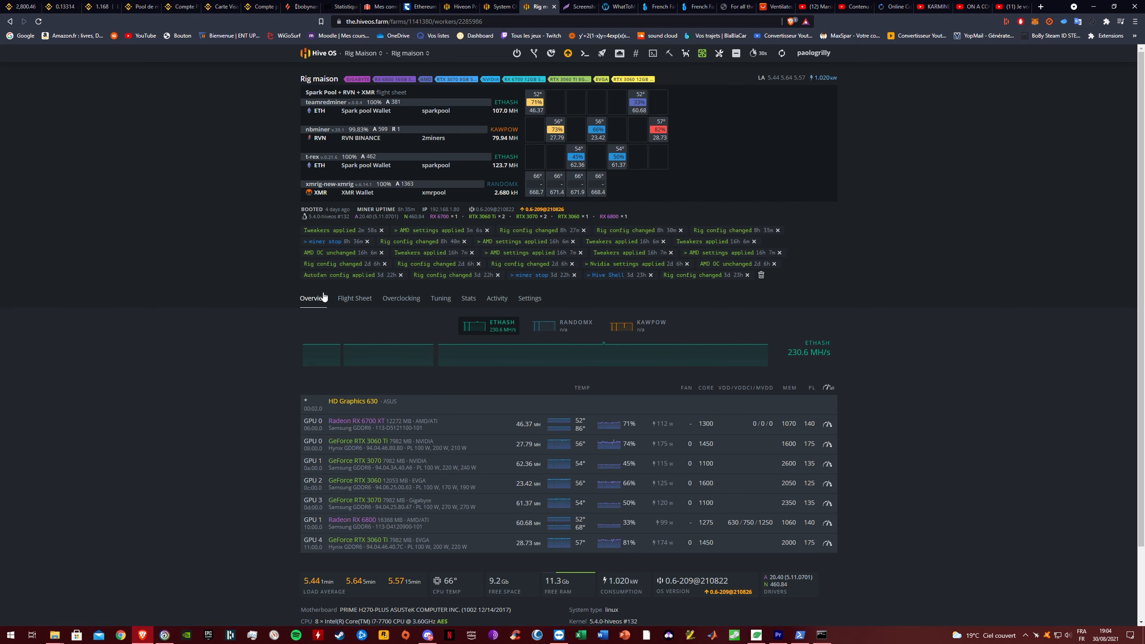
- Review the rig's current flight sheet and the mining statistics on Binance Pool
left_click(346, 299)
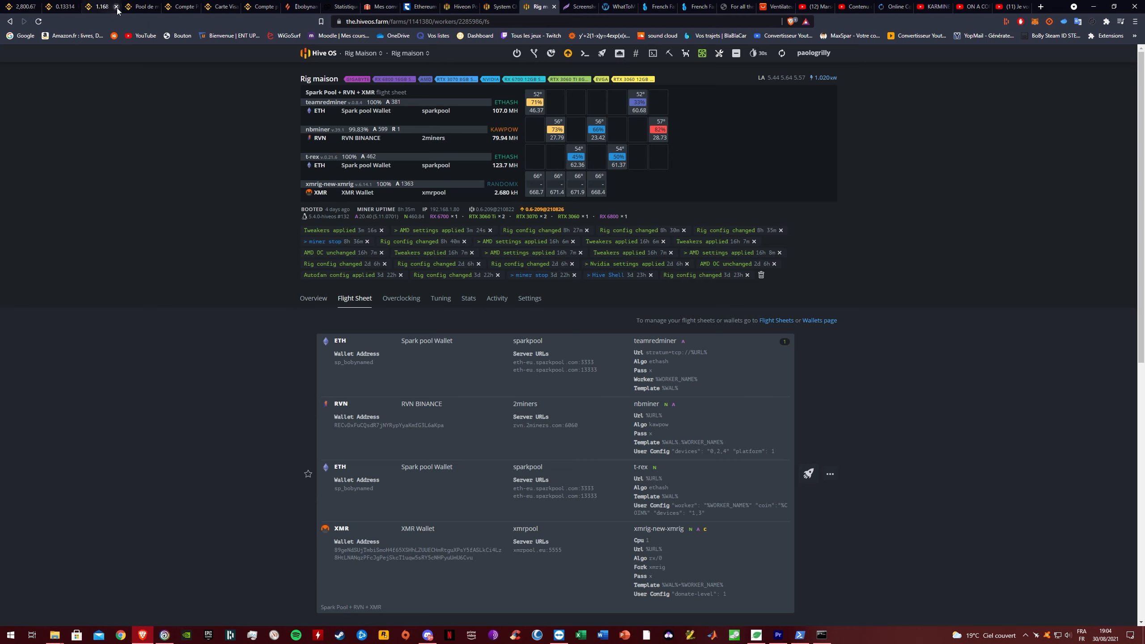
left_click(140, 6)
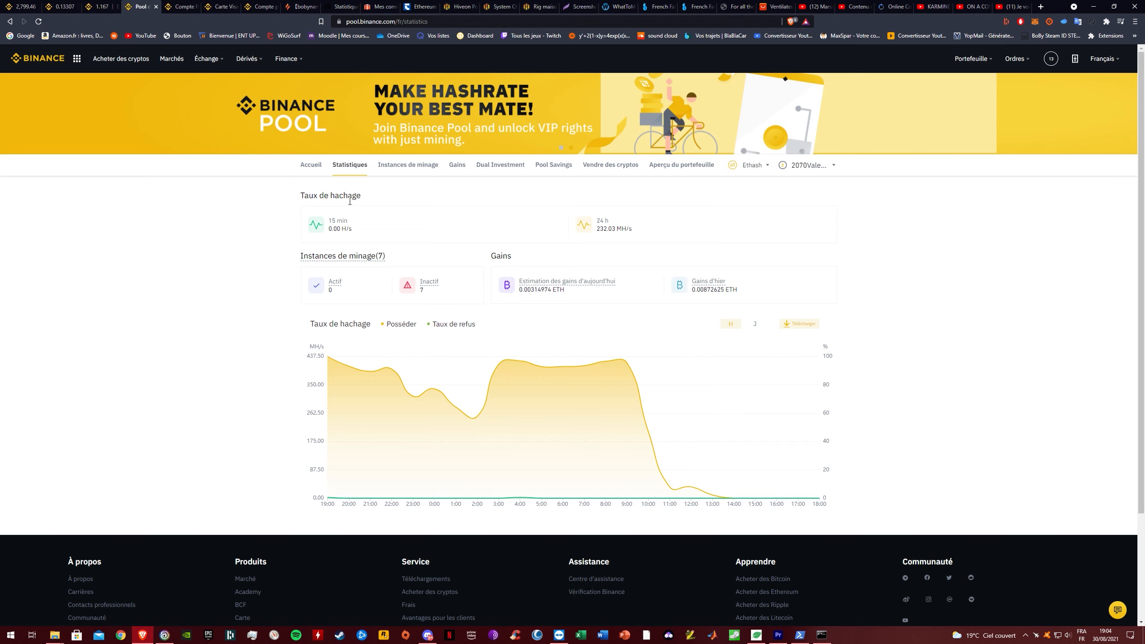
- Examine the Sparkpool income page, including the daily ETH income figure and the Daily Income history
left_click(298, 6)
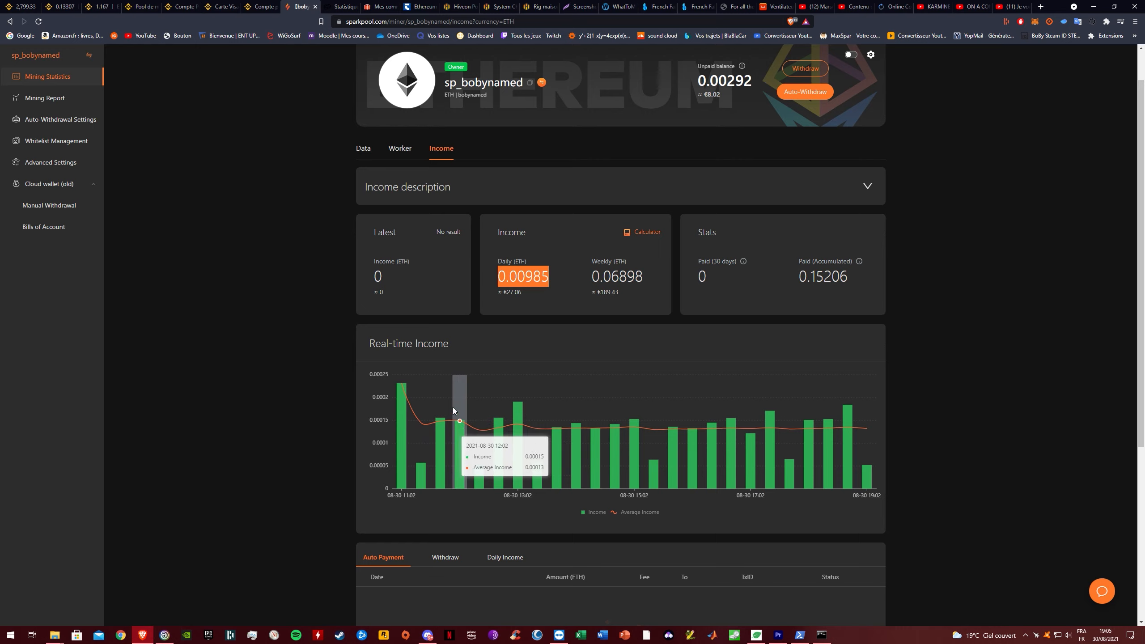
scroll(428, 426, "down", 3)
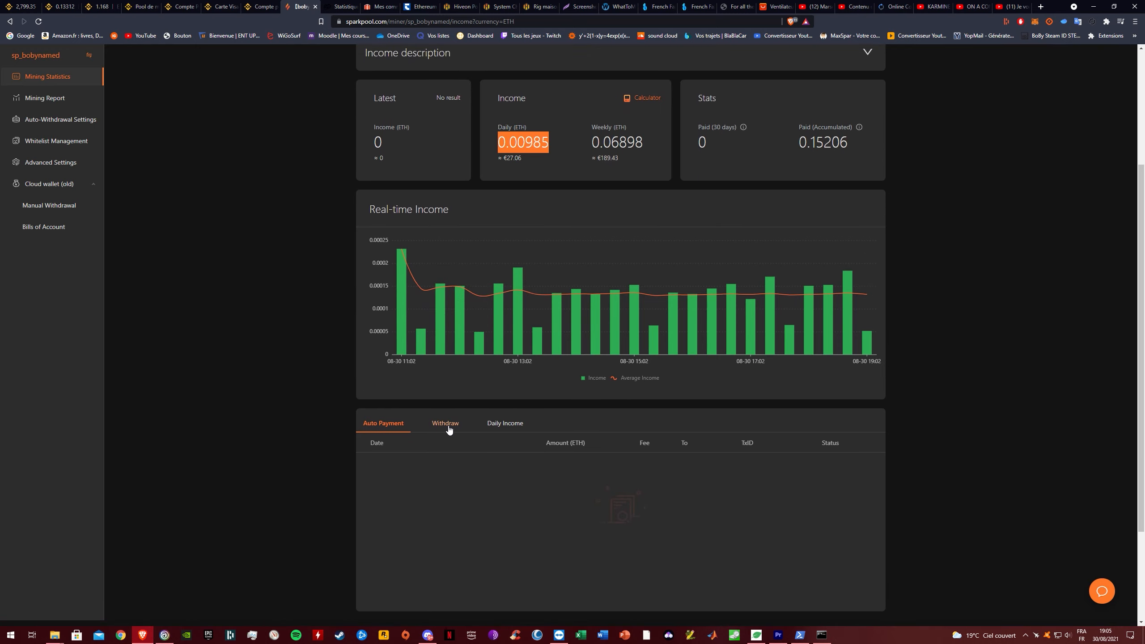
left_click(500, 423)
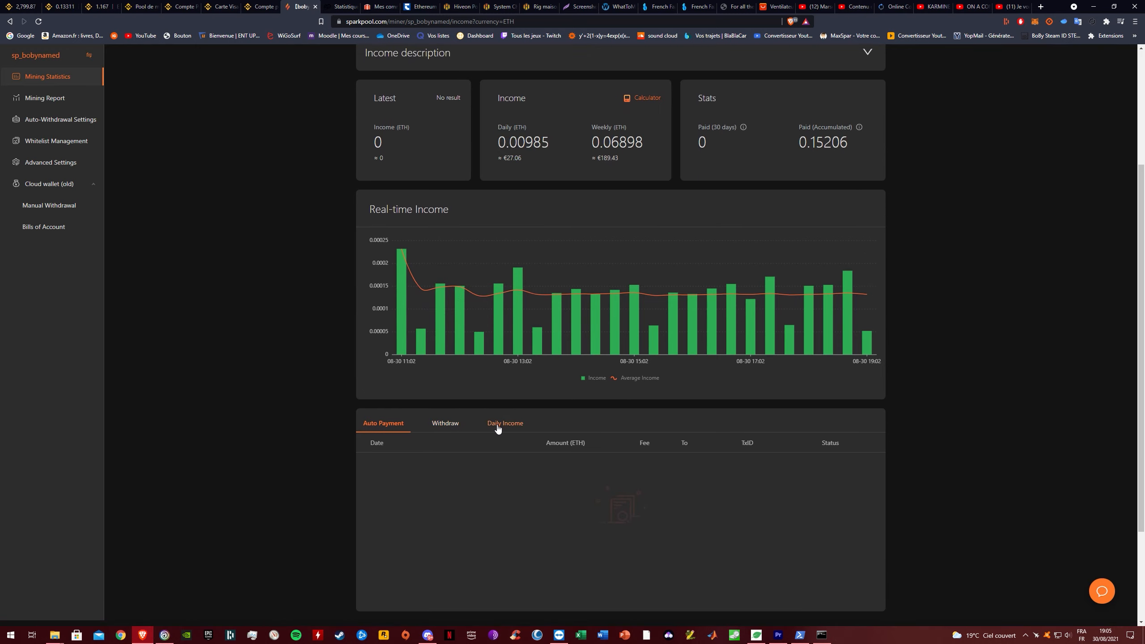
scroll(445, 435, "down", 2)
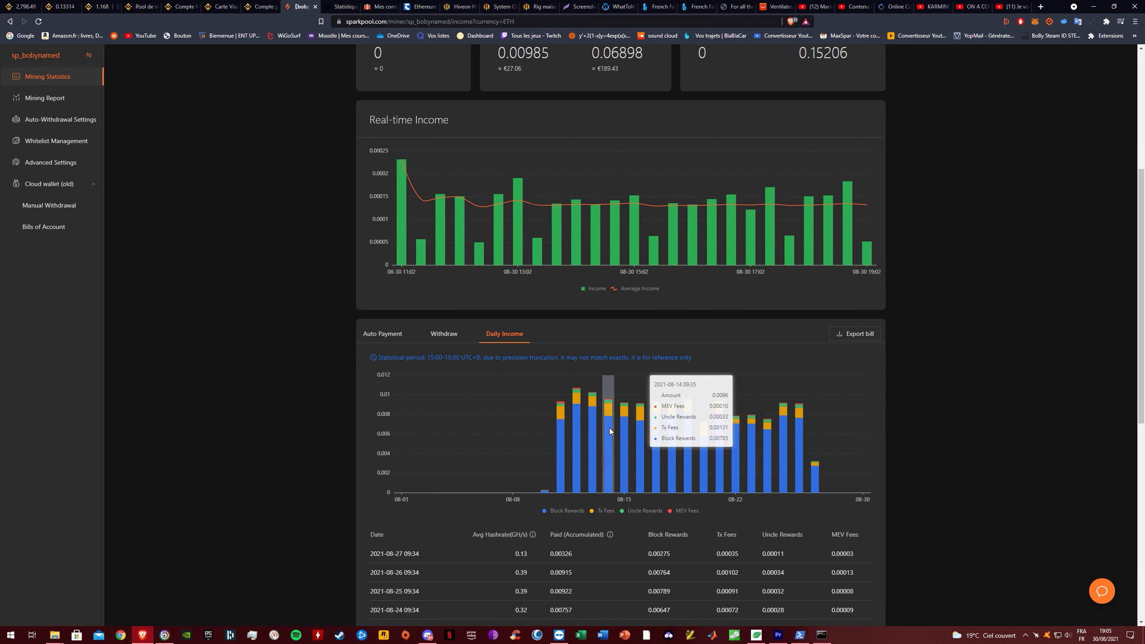
scroll(553, 392, "up", 5)
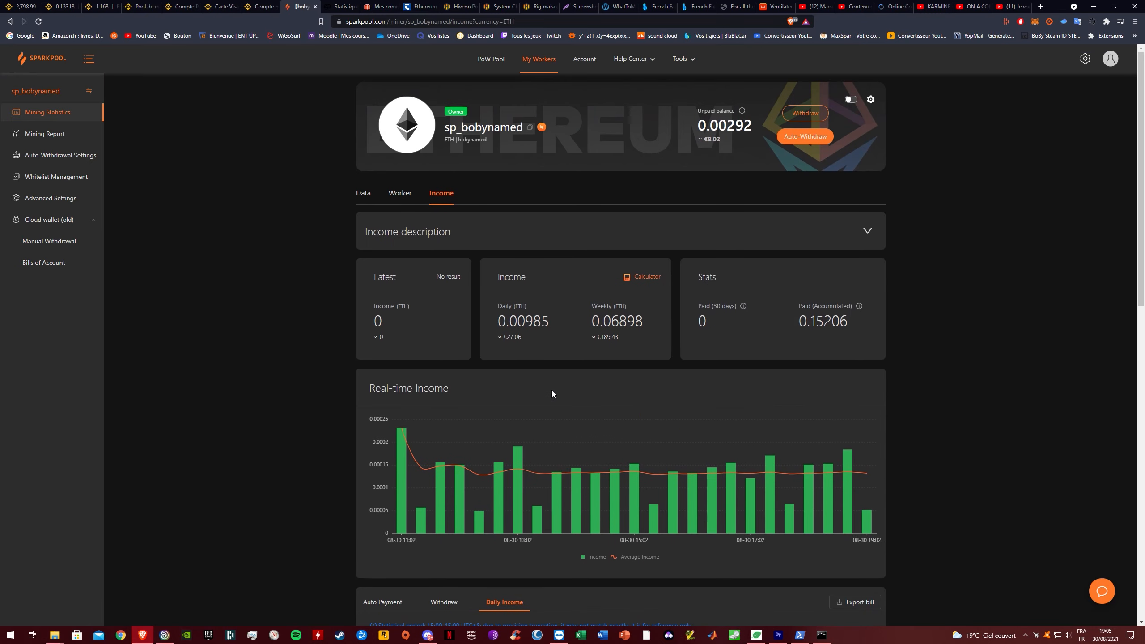
left_click_drag(545, 323, 491, 324)
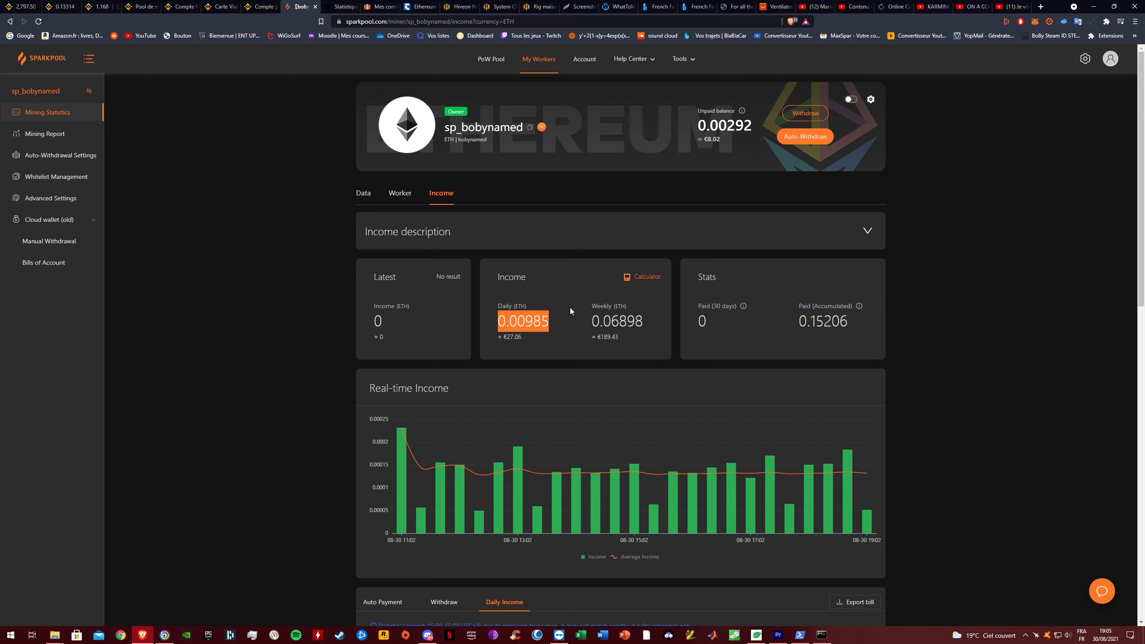
scroll(569, 308, "down", 8)
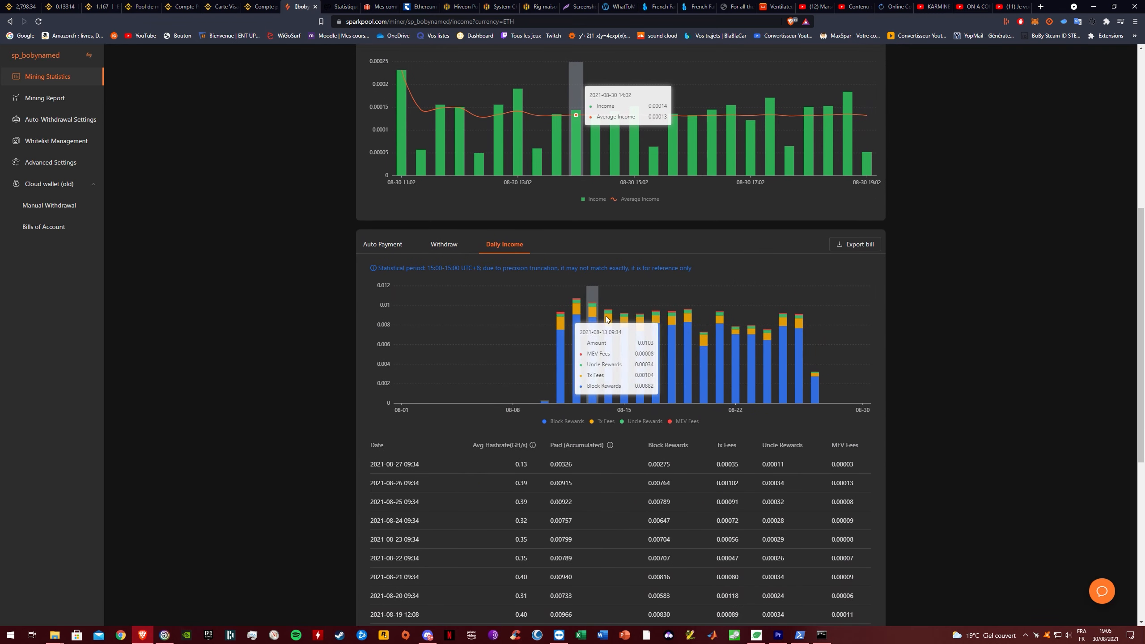
scroll(606, 319, "up", 7)
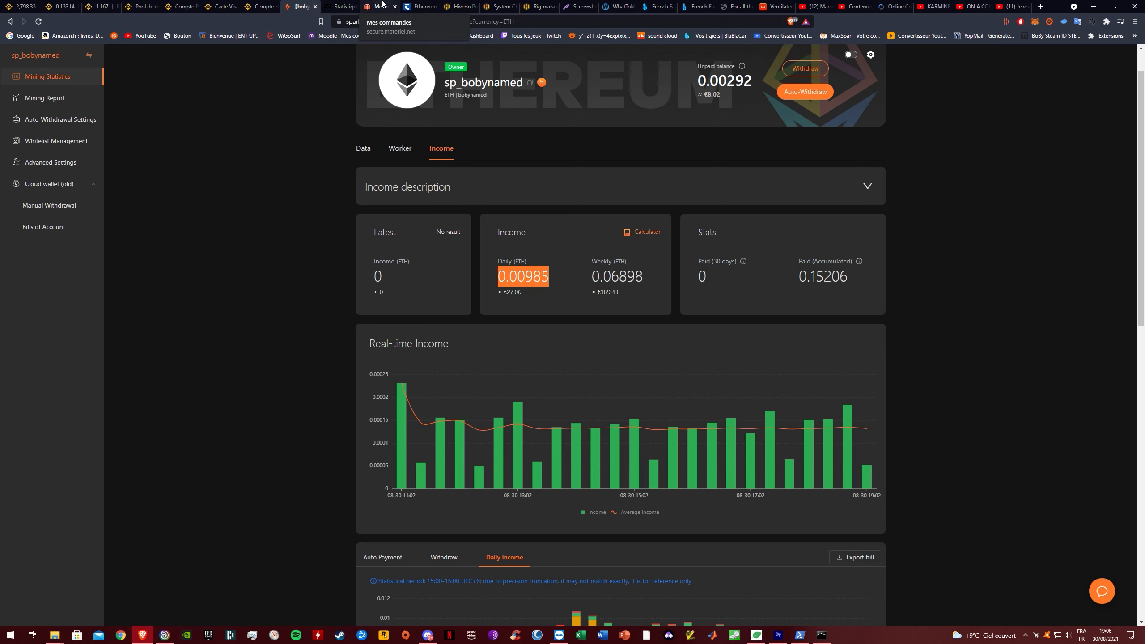
- Return to the Hive OS rig and open the Spark Pool + RVN + XMR flight sheet for editing
left_click(538, 7)
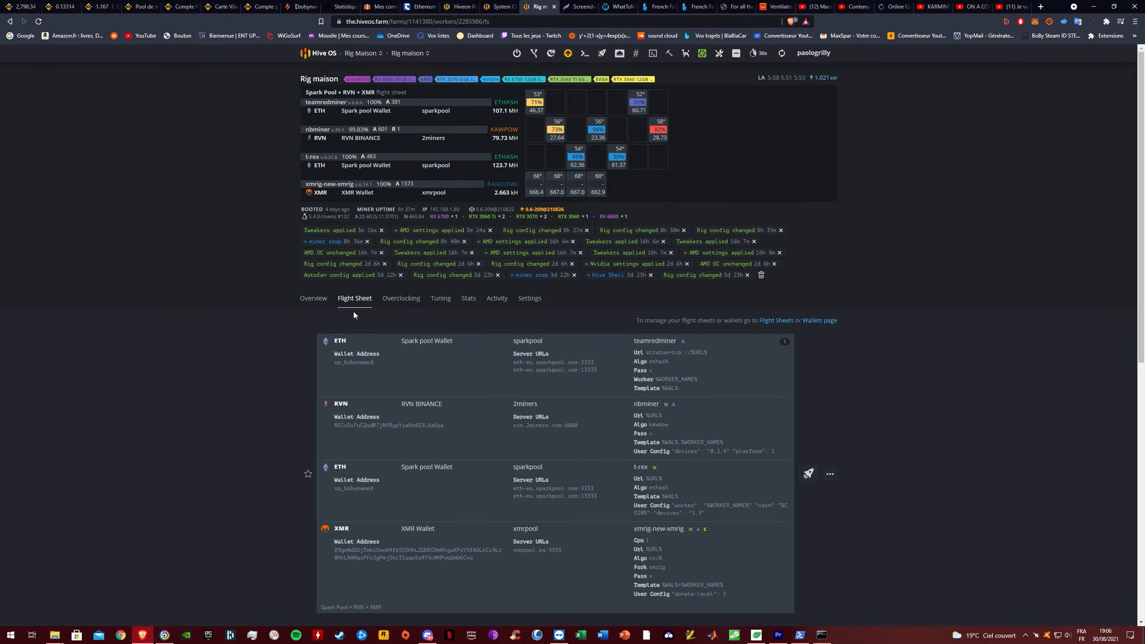
scroll(294, 431, "down", 2)
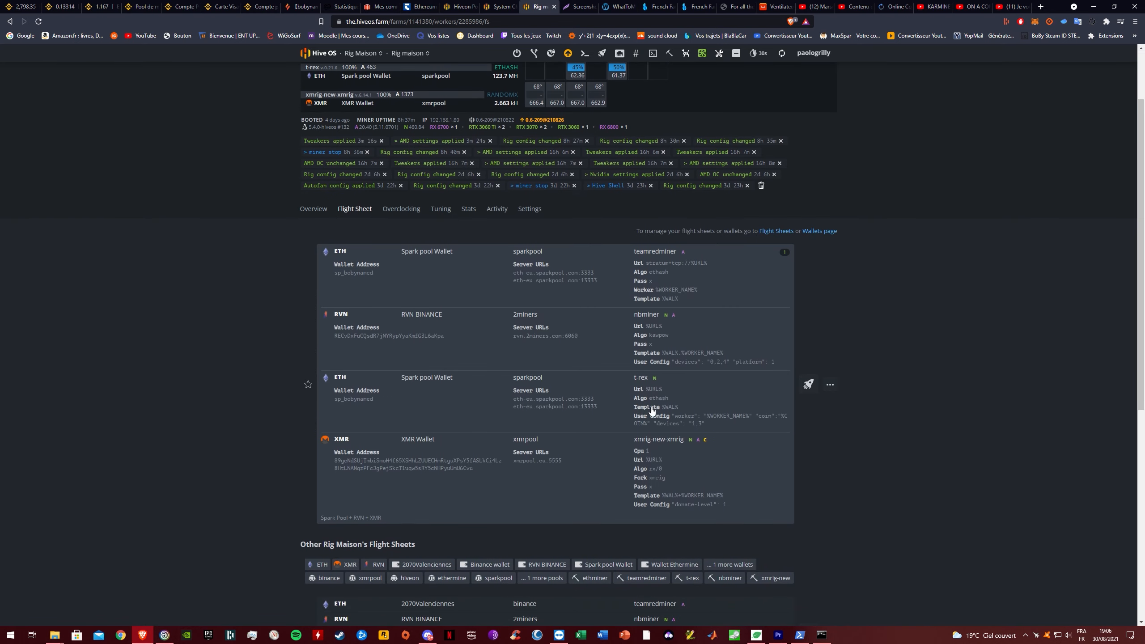
left_click(830, 384)
left_click(806, 408)
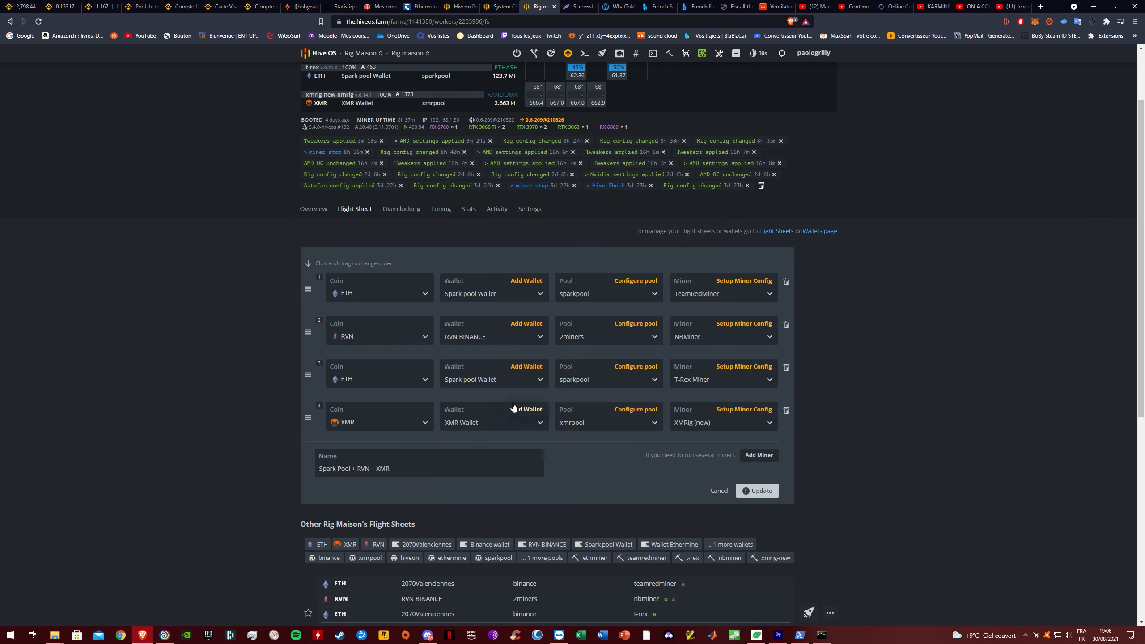
scroll(380, 372, "up", 2)
scroll(302, 381, "down", 1)
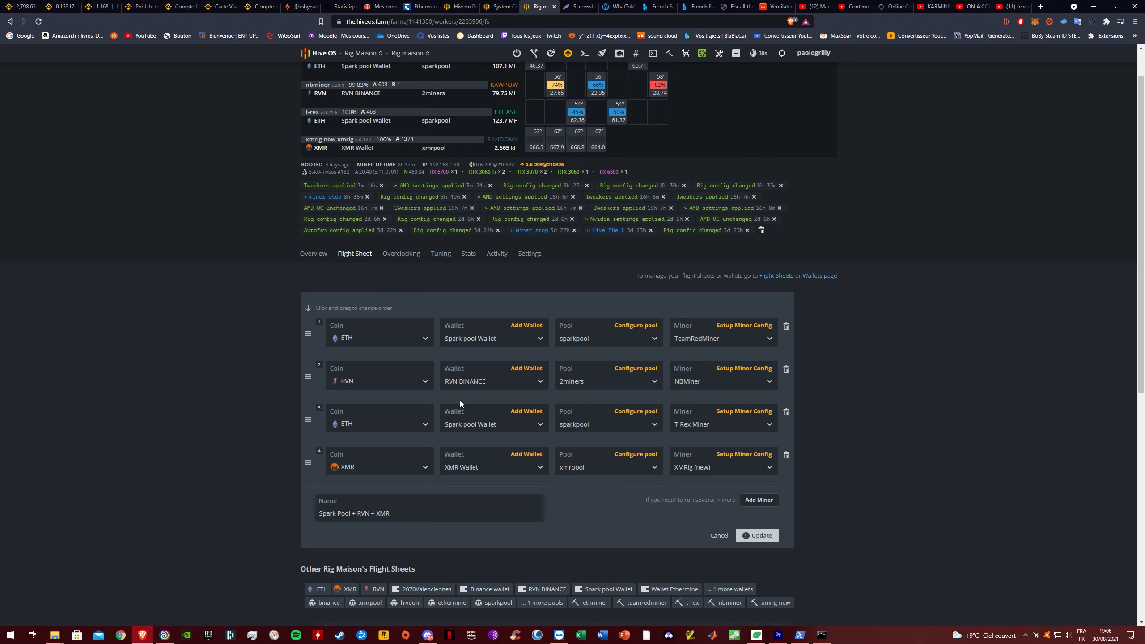
scroll(385, 349, "up", 1)
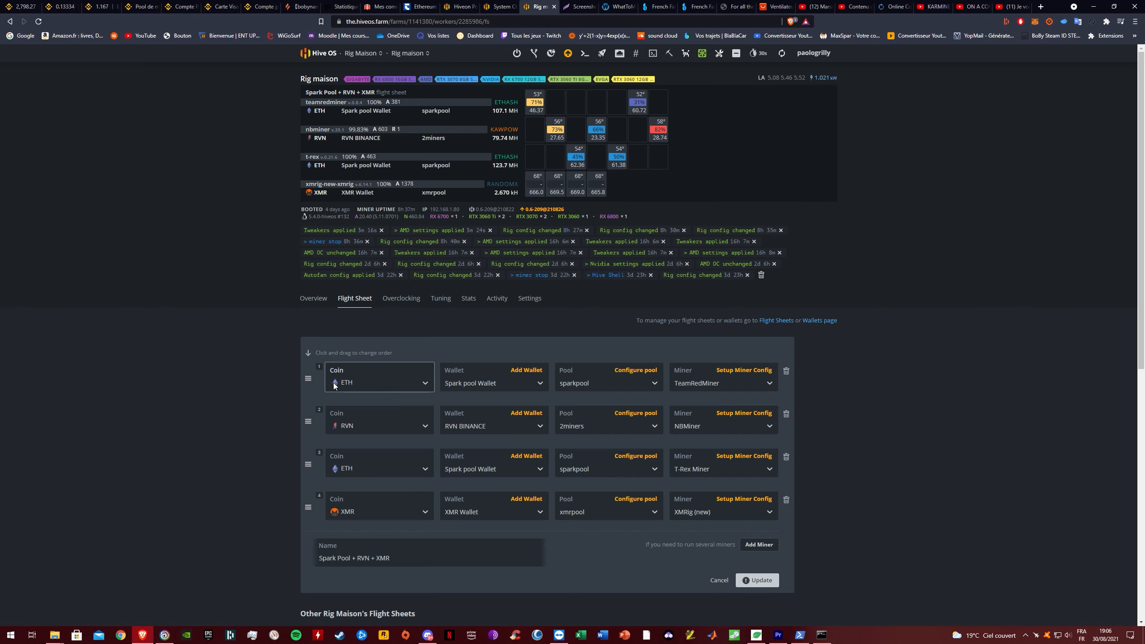
- Add a fifth miner row to the flight sheet and open its coin list
left_click(752, 546)
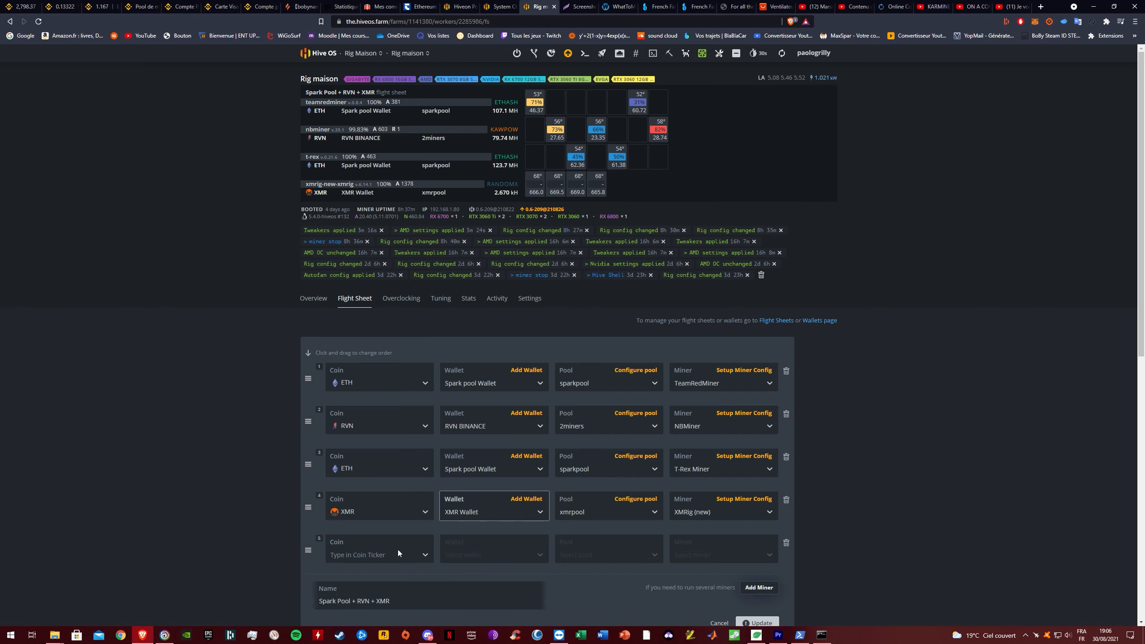
scroll(344, 556, "down", 2)
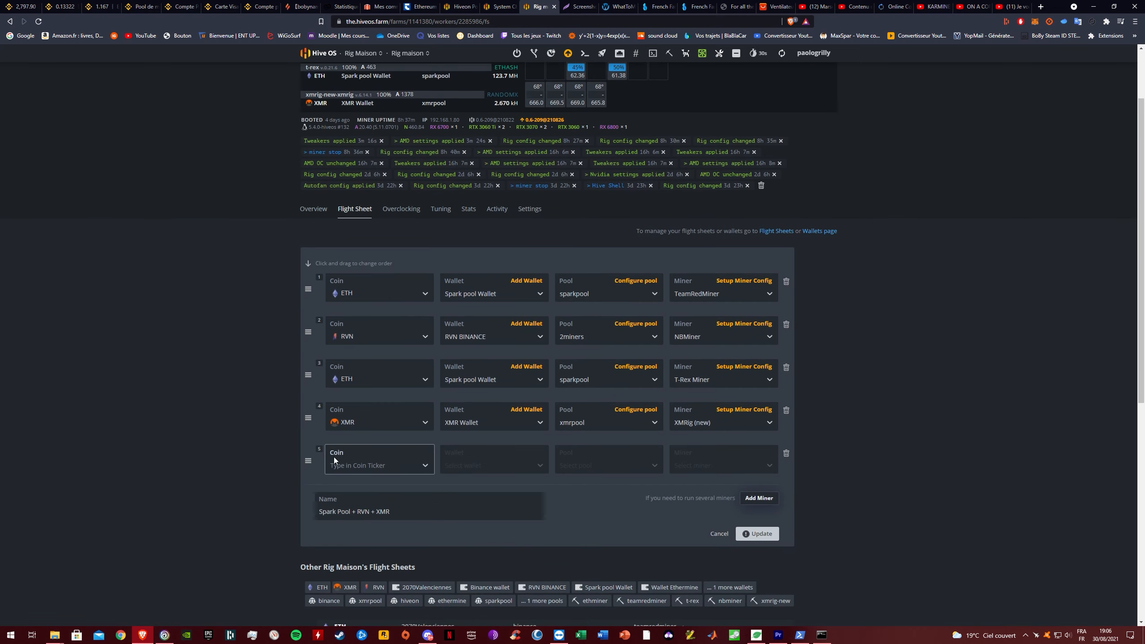
left_click(369, 461)
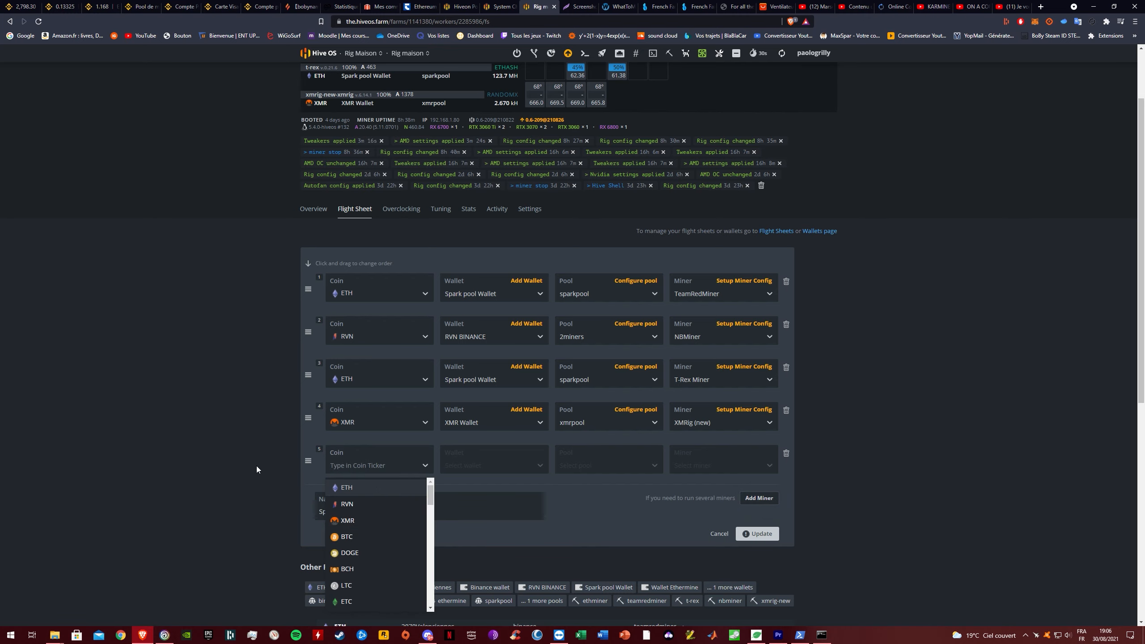
scroll(270, 464, "down", 1)
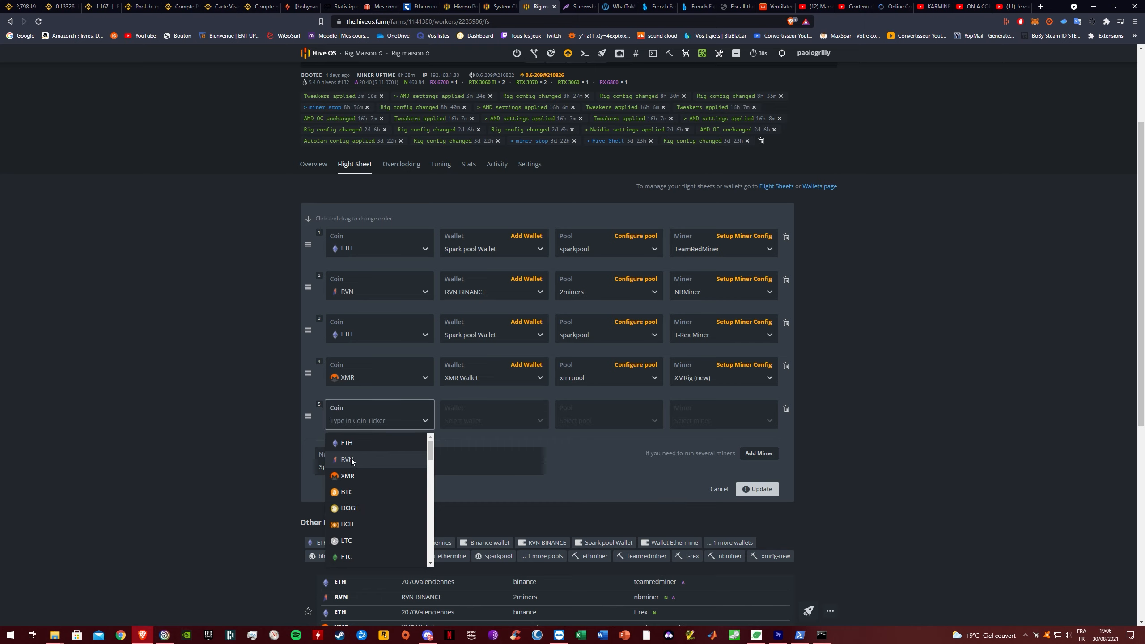
- Switch to WhatToMine and deselect every active GPU model except the 3060Ti
left_click(618, 6)
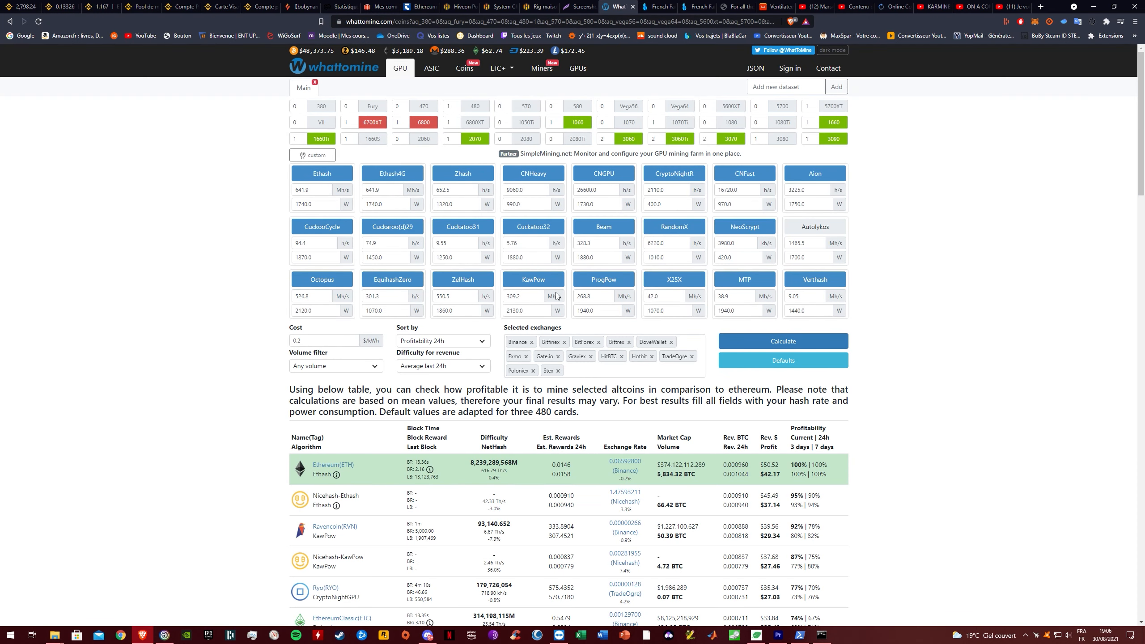
left_click(577, 122)
left_click(431, 126)
left_click(372, 122)
left_click(322, 139)
left_click(730, 139)
left_click(831, 138)
left_click(833, 122)
left_click(629, 139)
- Set the 3060 quantity to 1, include it with the 3060Ti cards, and calculate the profitability
left_click(611, 140)
key("BackSpace")
type("1")
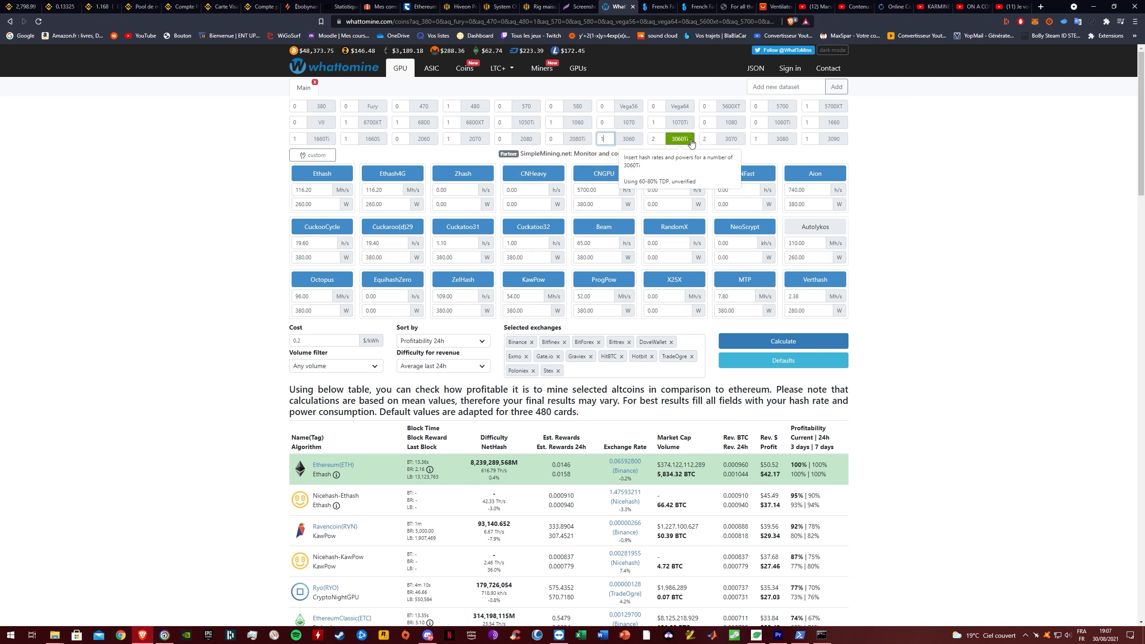
left_click(637, 143)
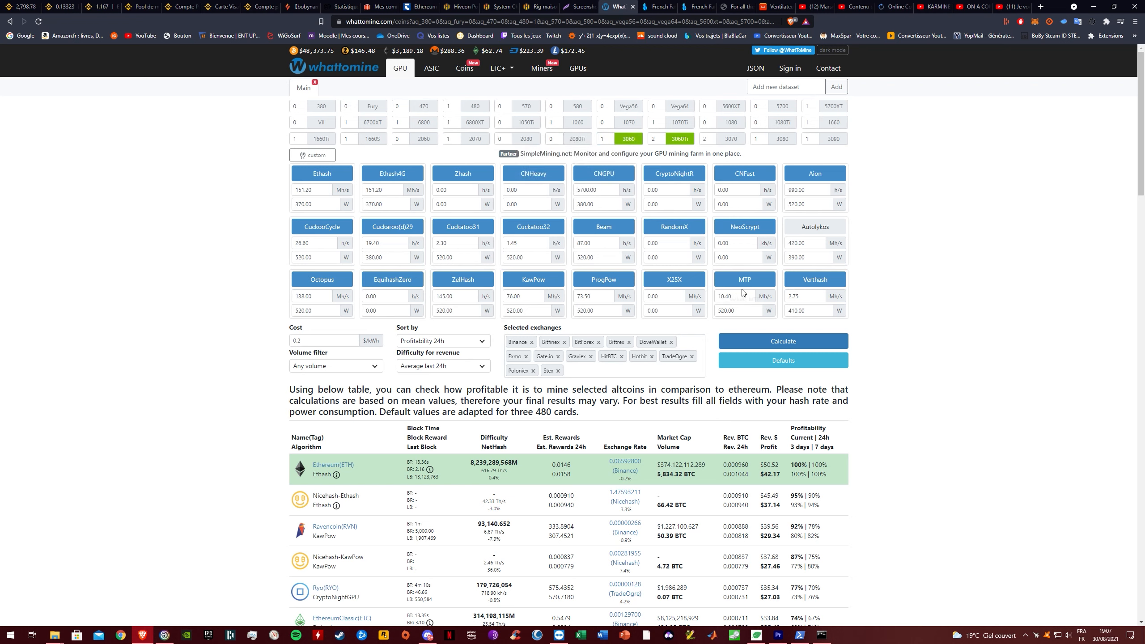
left_click(774, 339)
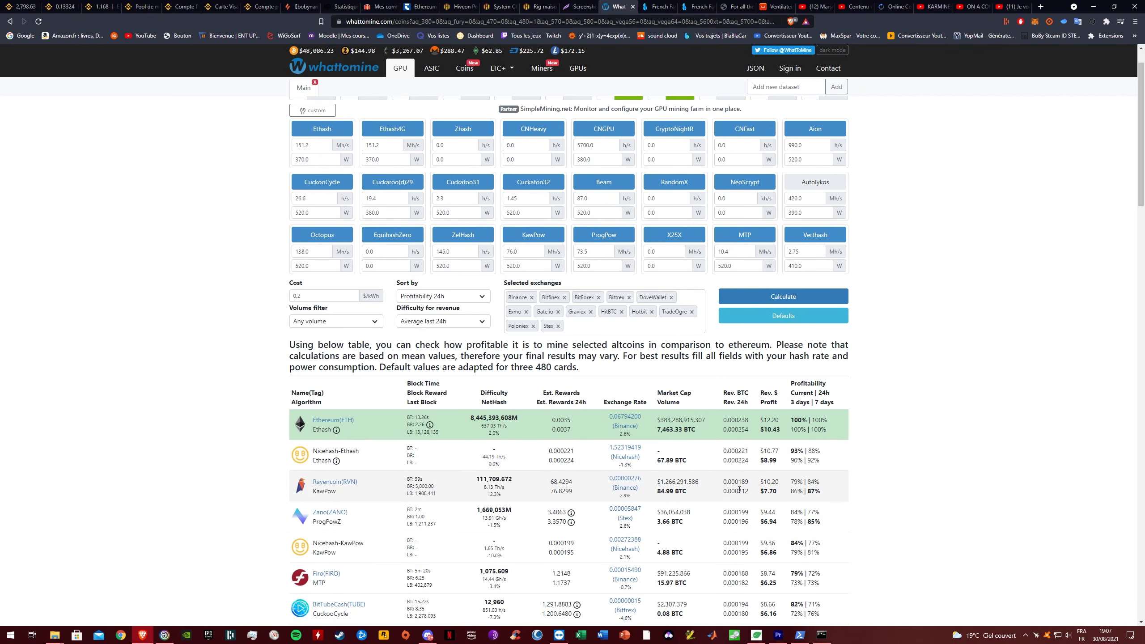
- Examine the coin profitability table, comparing the 24-hour profit of Ravencoin (RVN) with the other coins
scroll(473, 497, "down", 3)
scroll(469, 483, "up", 3)
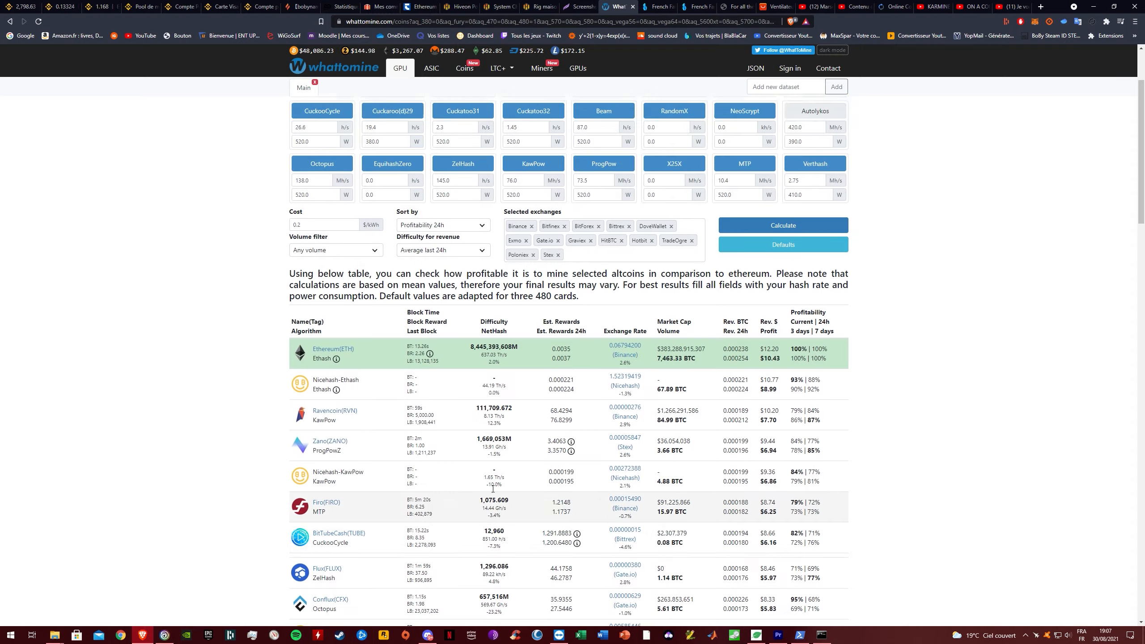
scroll(461, 473, "up", 2)
scroll(406, 496, "down", 9)
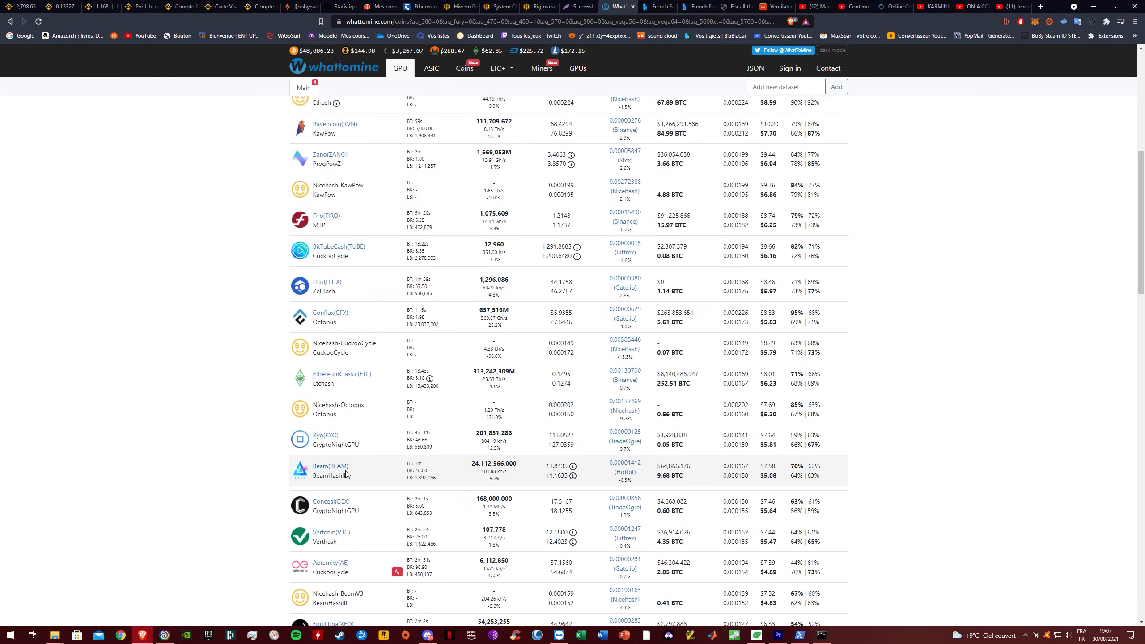
scroll(357, 451, "up", 3)
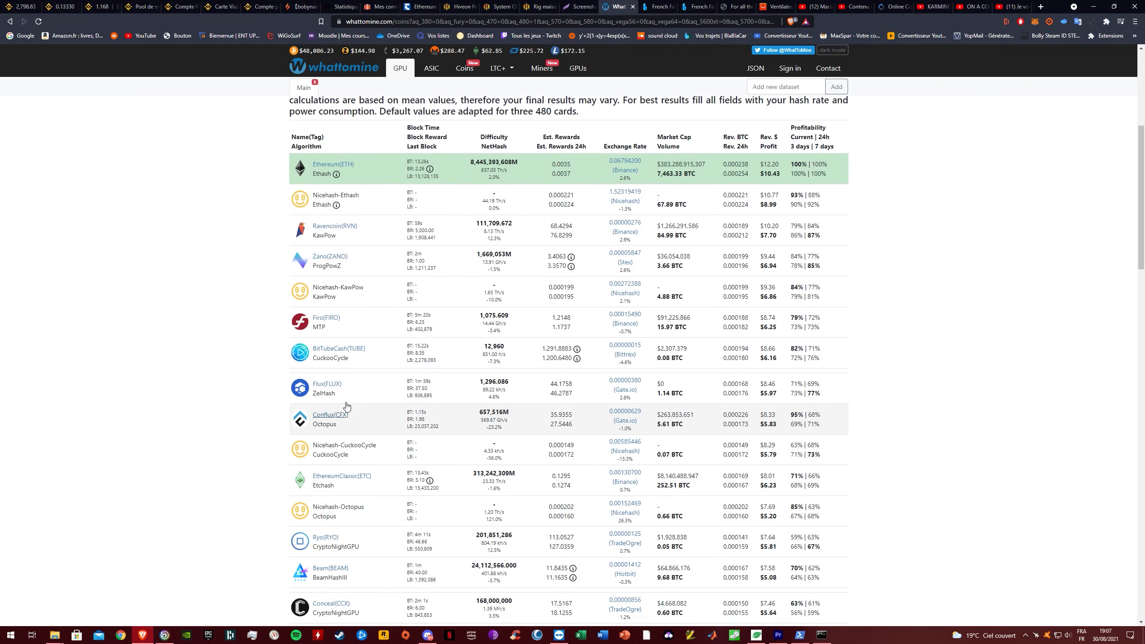
scroll(357, 368, "down", 6)
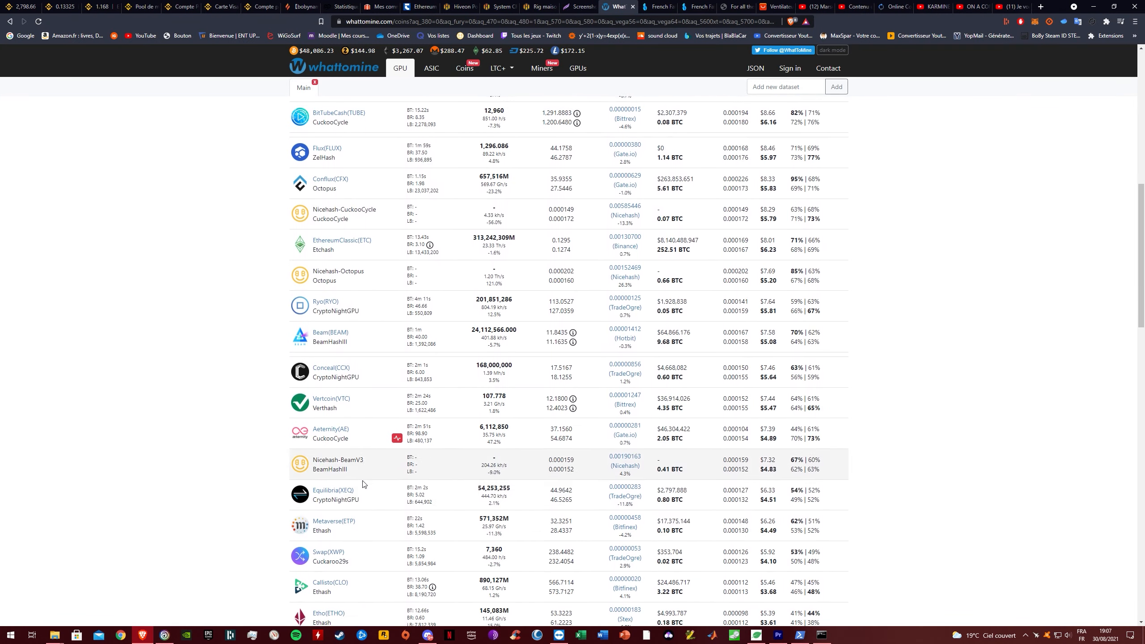
scroll(365, 483, "up", 9)
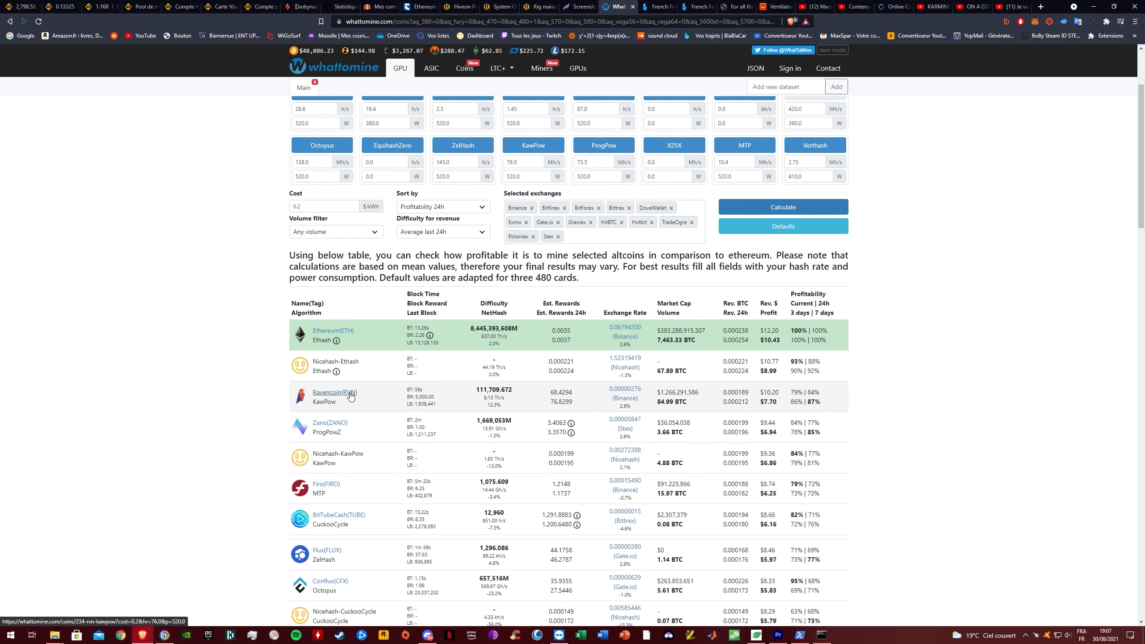
left_click_drag(348, 401, 305, 391)
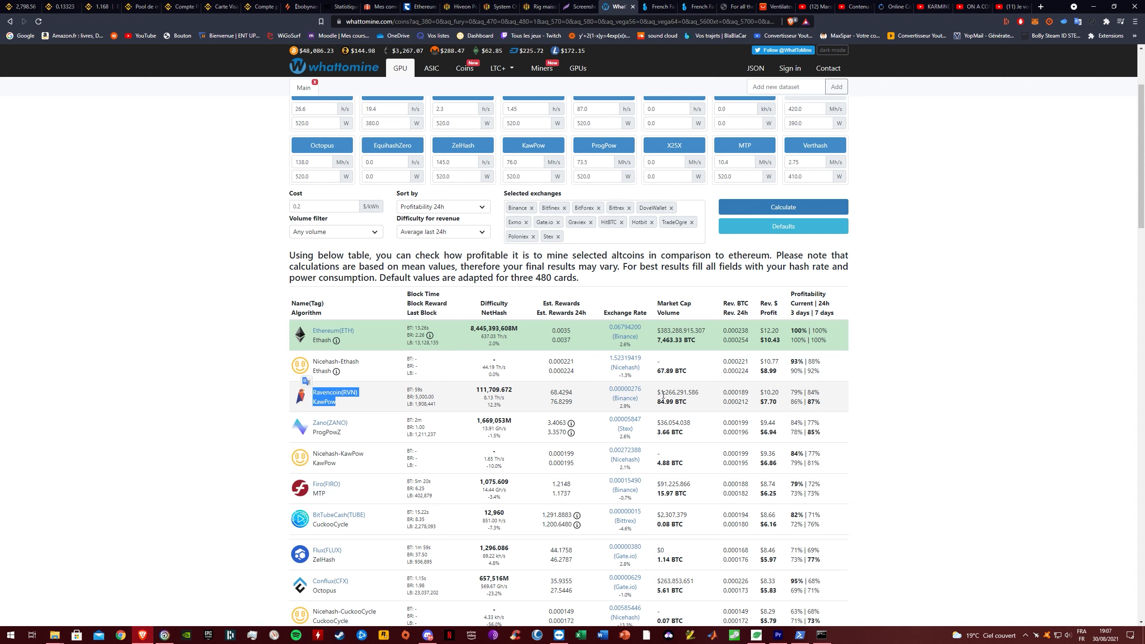
left_click(769, 401)
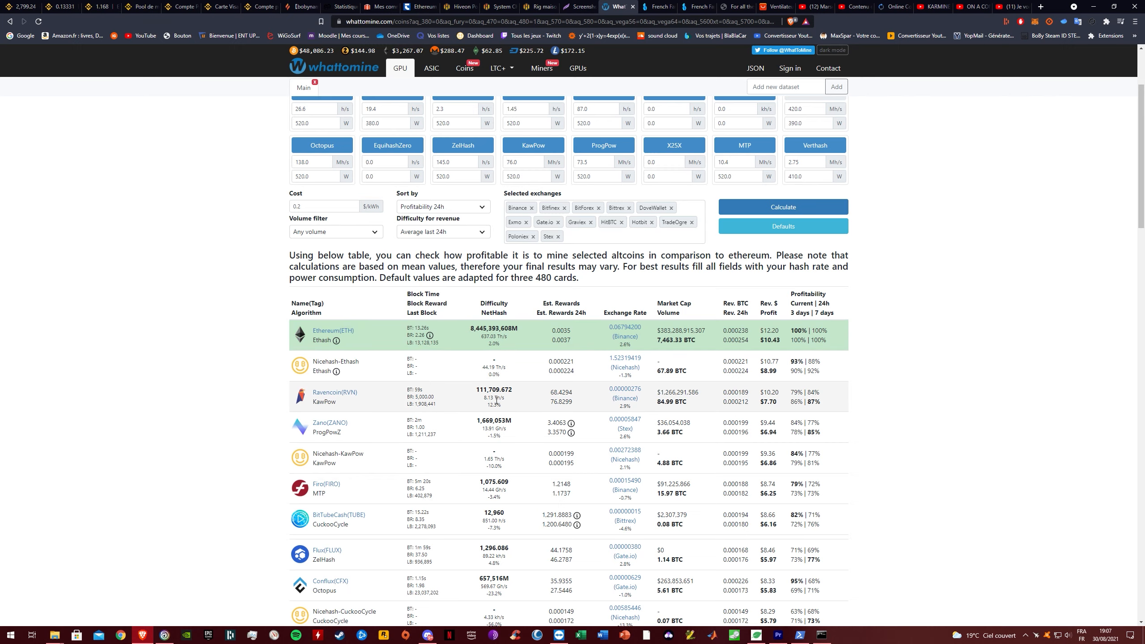
- Return to the Hive OS flight sheet and set the fifth row's coin to RVN
left_click(537, 6)
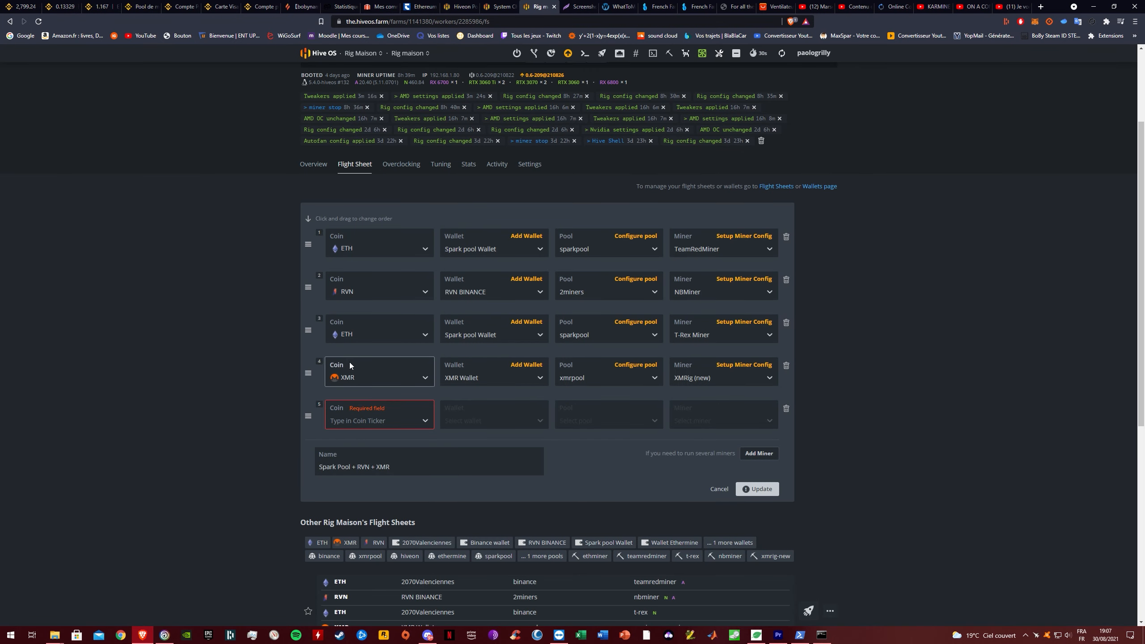
left_click(363, 418)
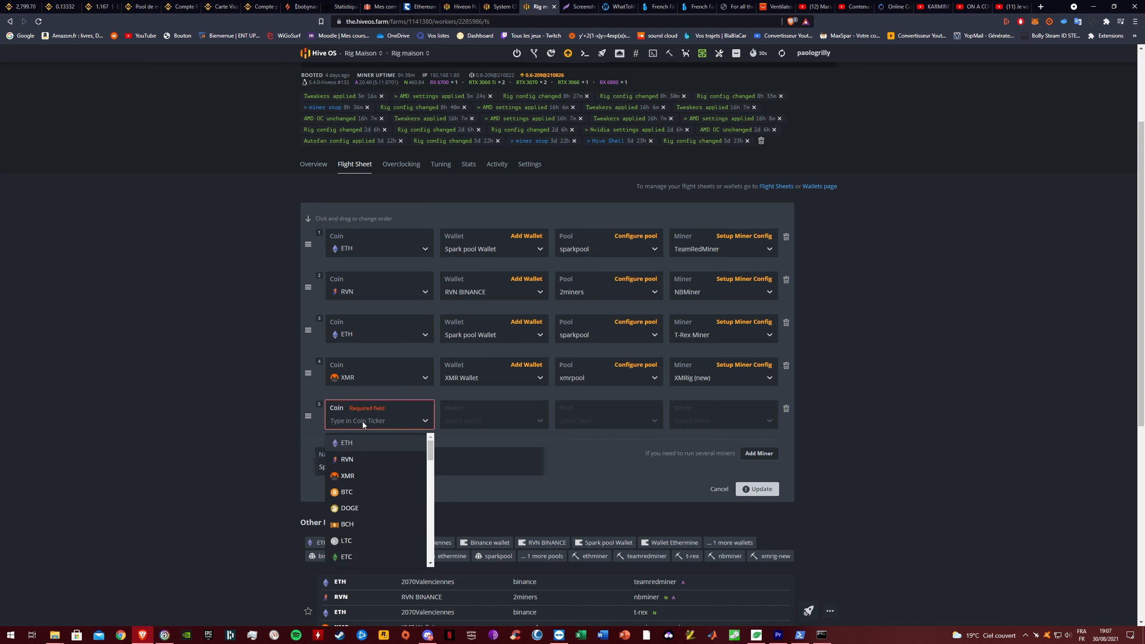
left_click(350, 460)
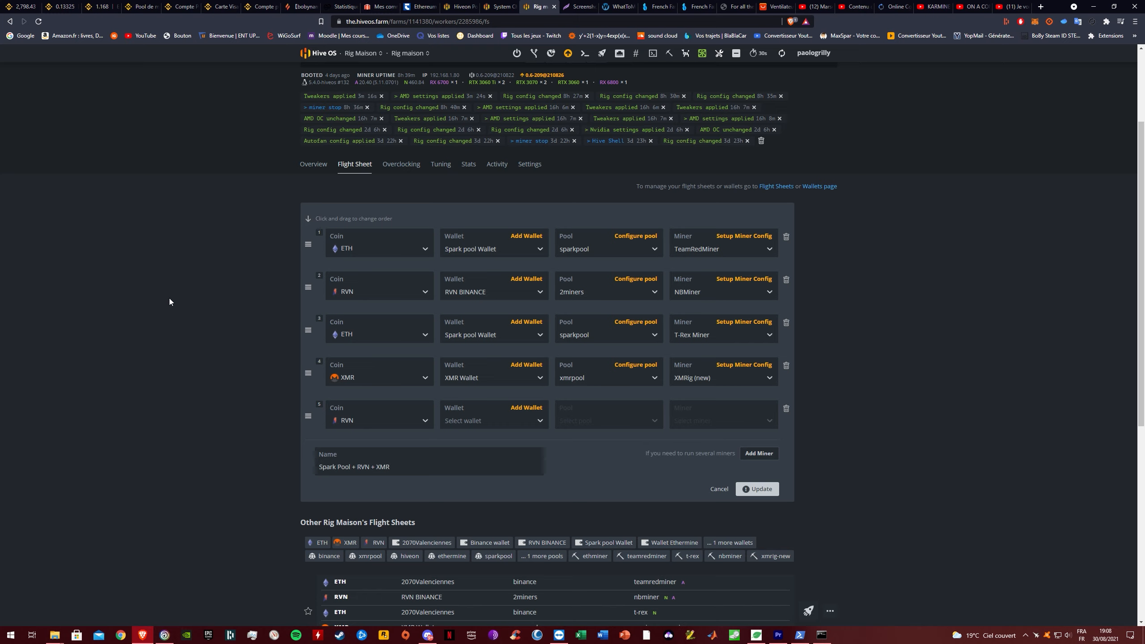
- View the new wallet form for the fifth row's RVN coin and close it without creating a wallet
left_click(524, 407)
left_click(462, 282)
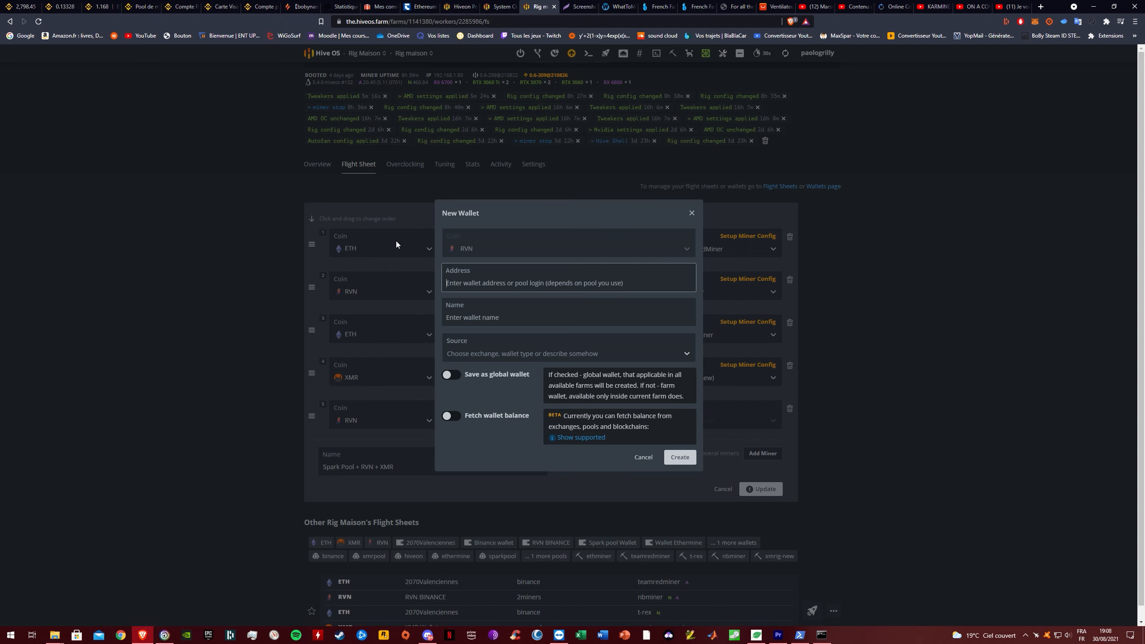
left_click(691, 213)
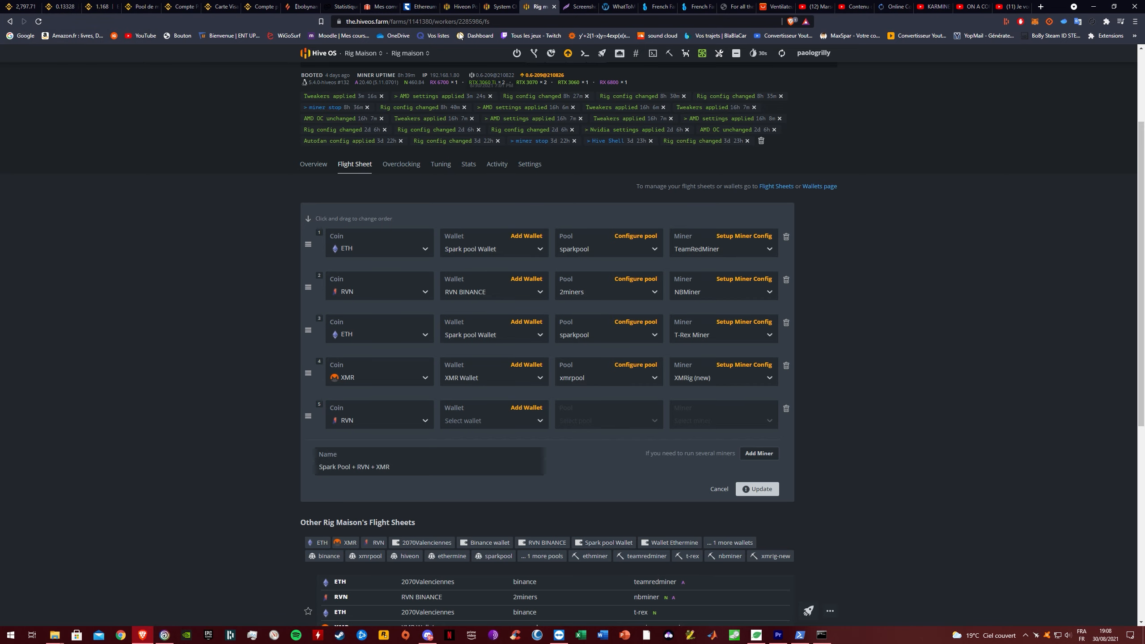
- Switch to the SparkPool account page and review the worker list and the hashrate and shares statistics
left_click(306, 5)
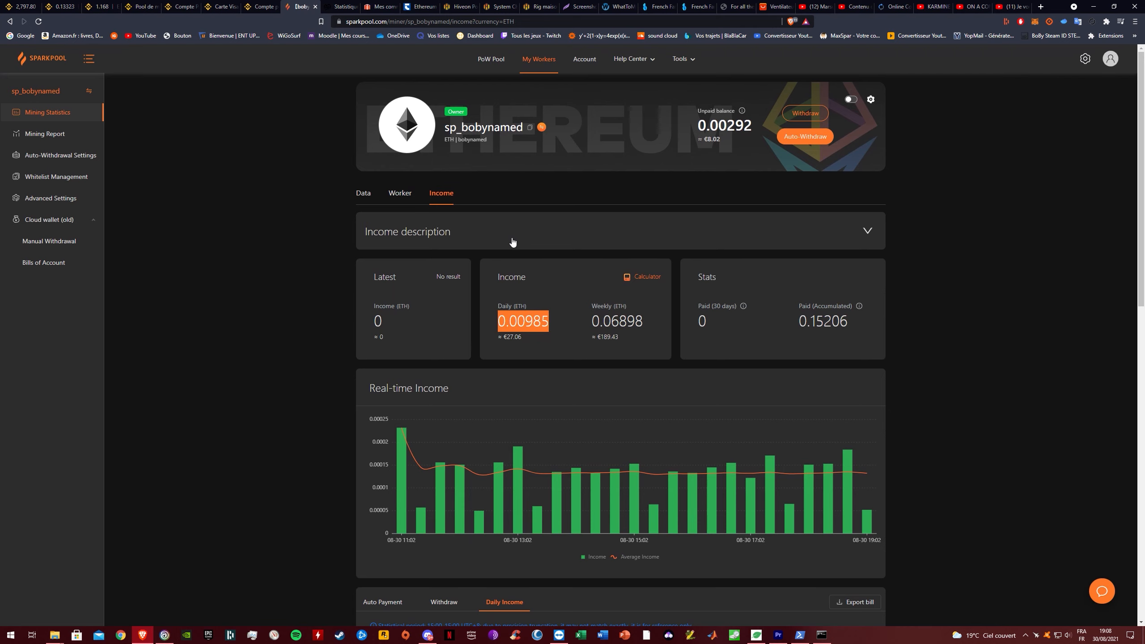
left_click(404, 197)
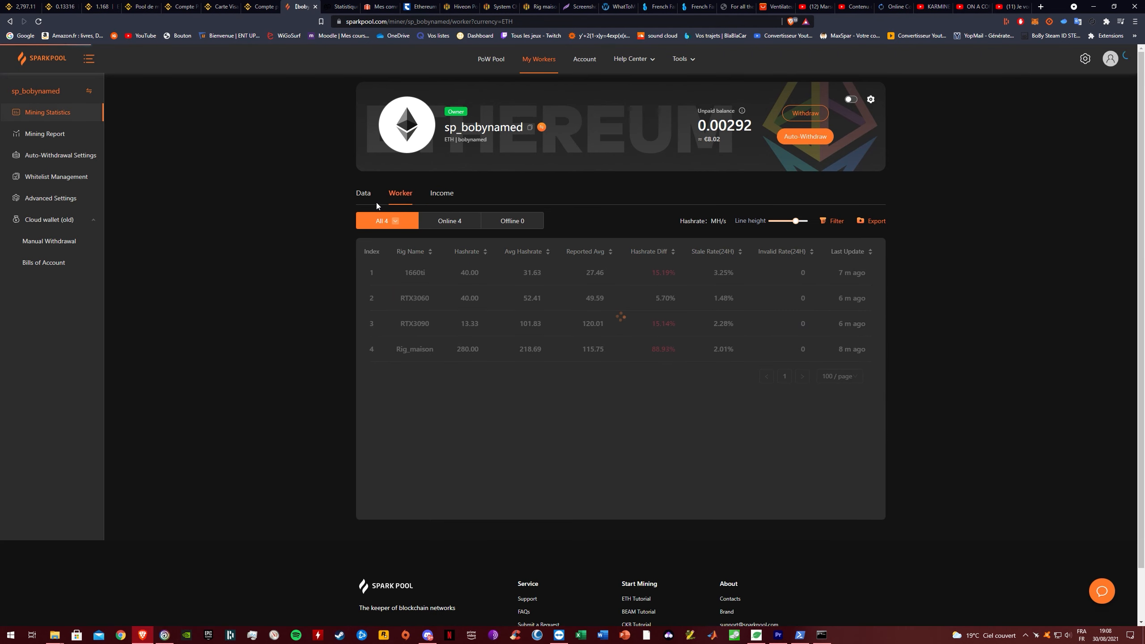
left_click(370, 194)
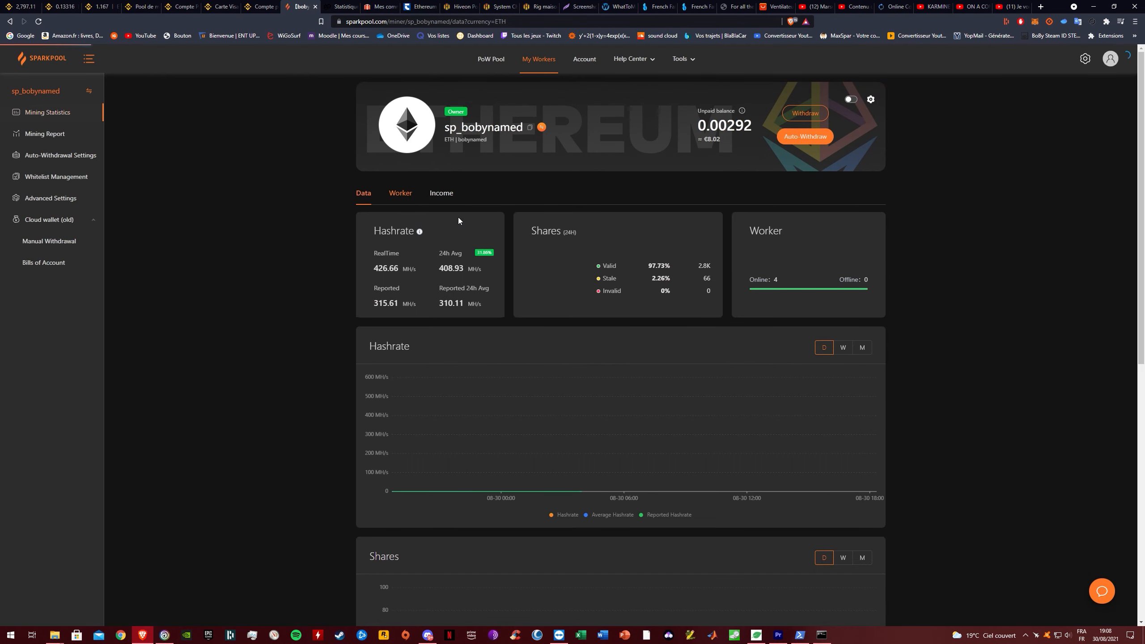
scroll(699, 262, "down", 10)
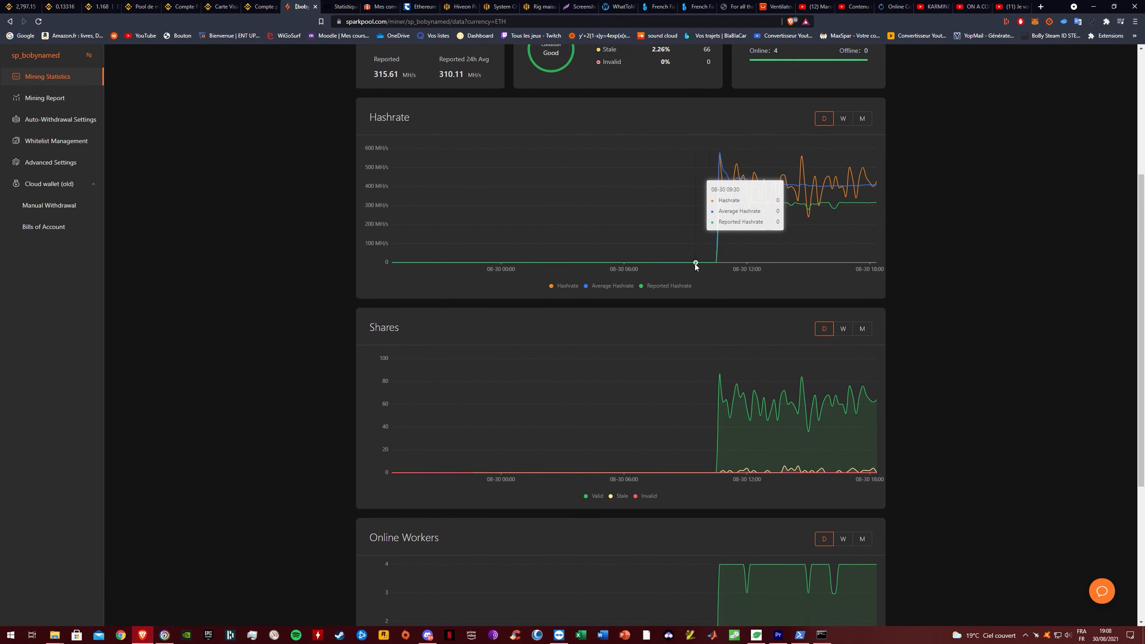
scroll(251, 160, "up", 9)
scroll(250, 160, "up", 2)
- View the cloud wallet's manual withdrawal page and its saved receiving addresses, then return to the mining statistics
left_click(67, 242)
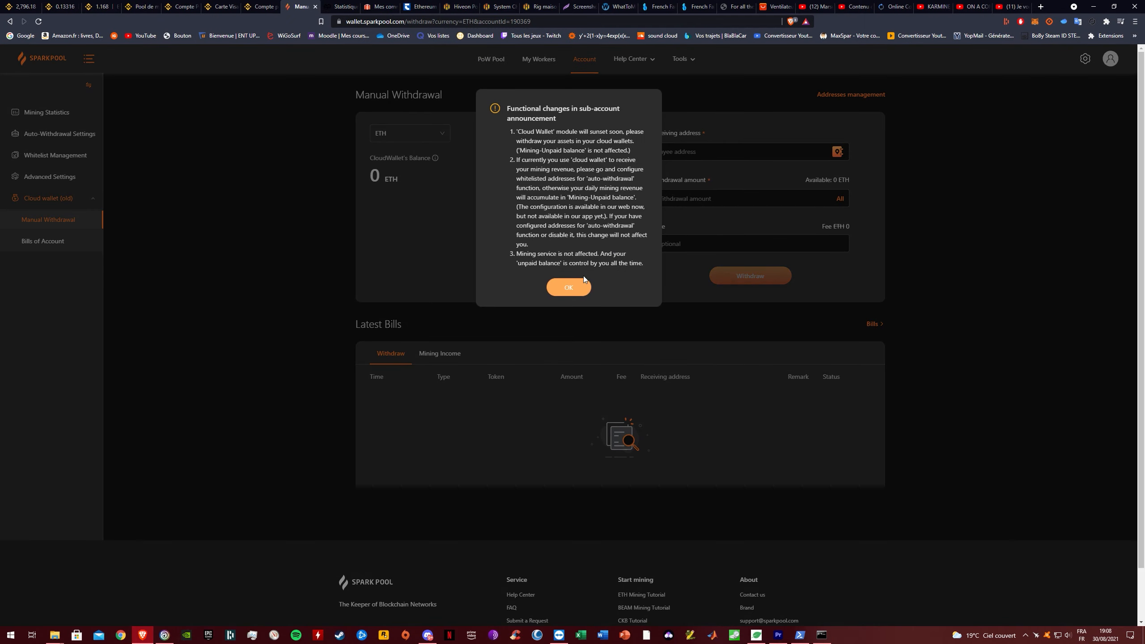
left_click(568, 284)
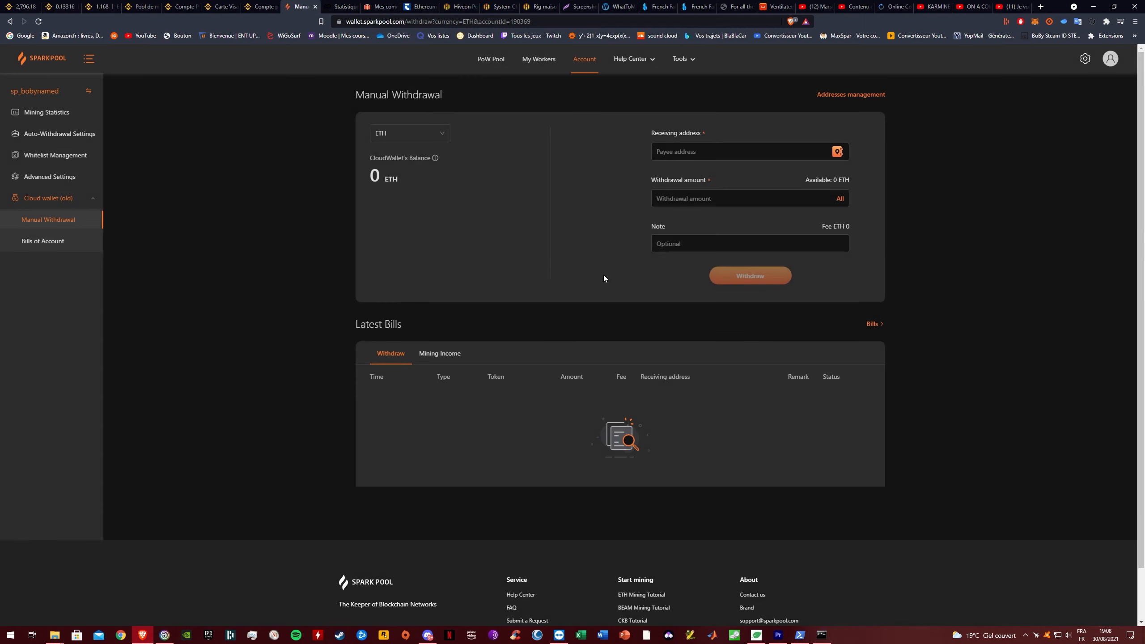
left_click(837, 152)
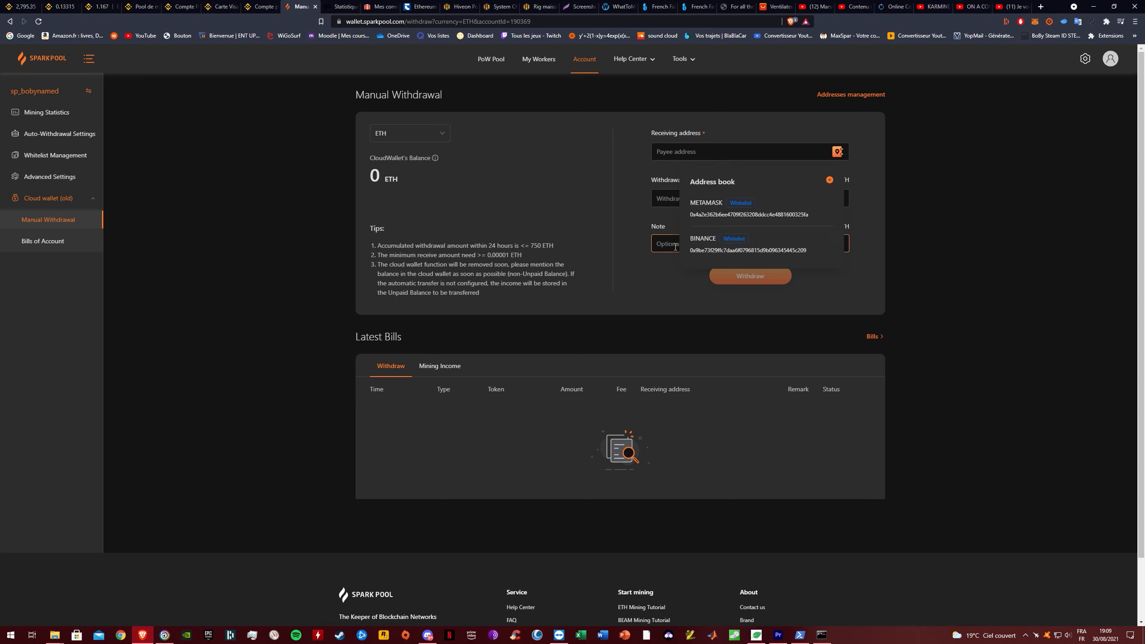
left_click(507, 270)
scroll(482, 275, "down", 2)
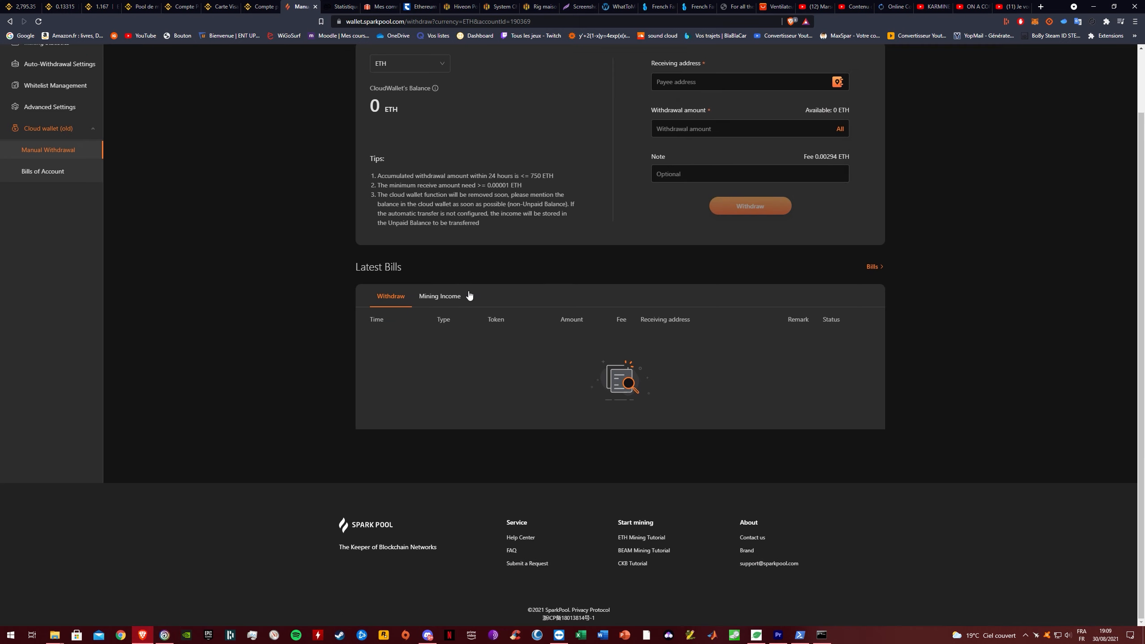
scroll(464, 278, "up", 2)
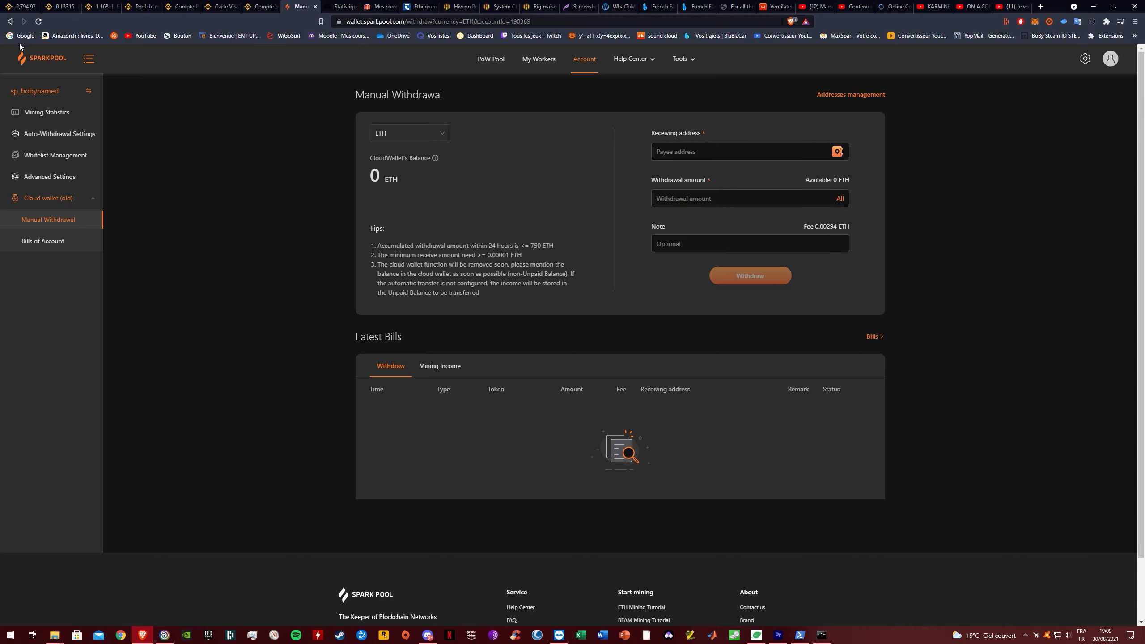
left_click(9, 21)
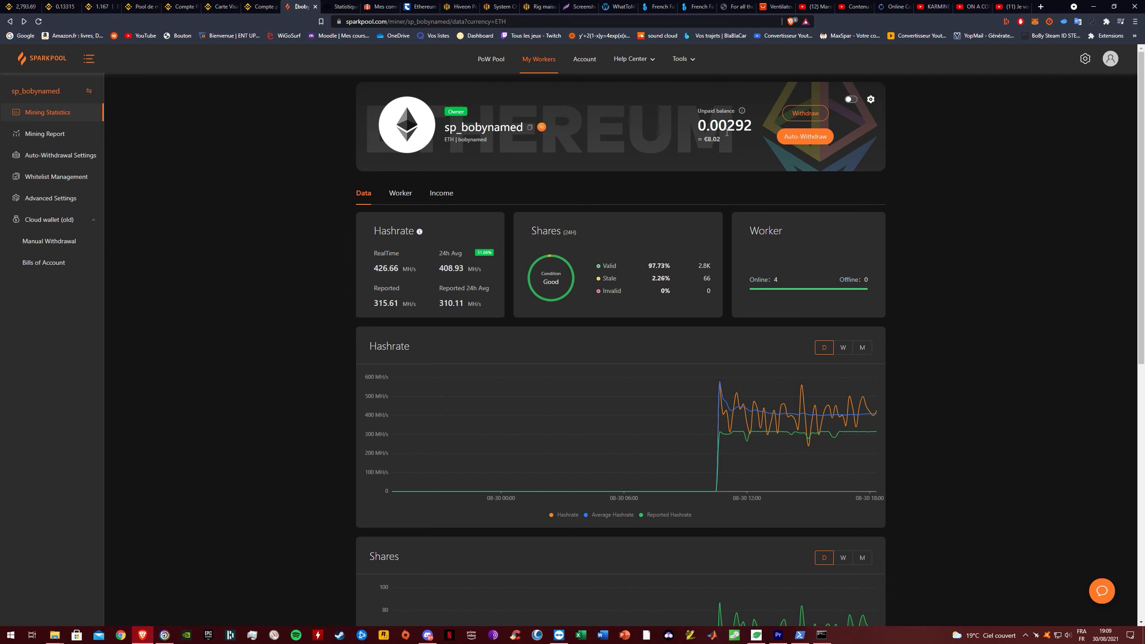
- Fill in a manual withdrawal of the entire unpaid ETH balance to the saved BINANCE address and examine the fee
left_click(805, 113)
left_click(669, 318)
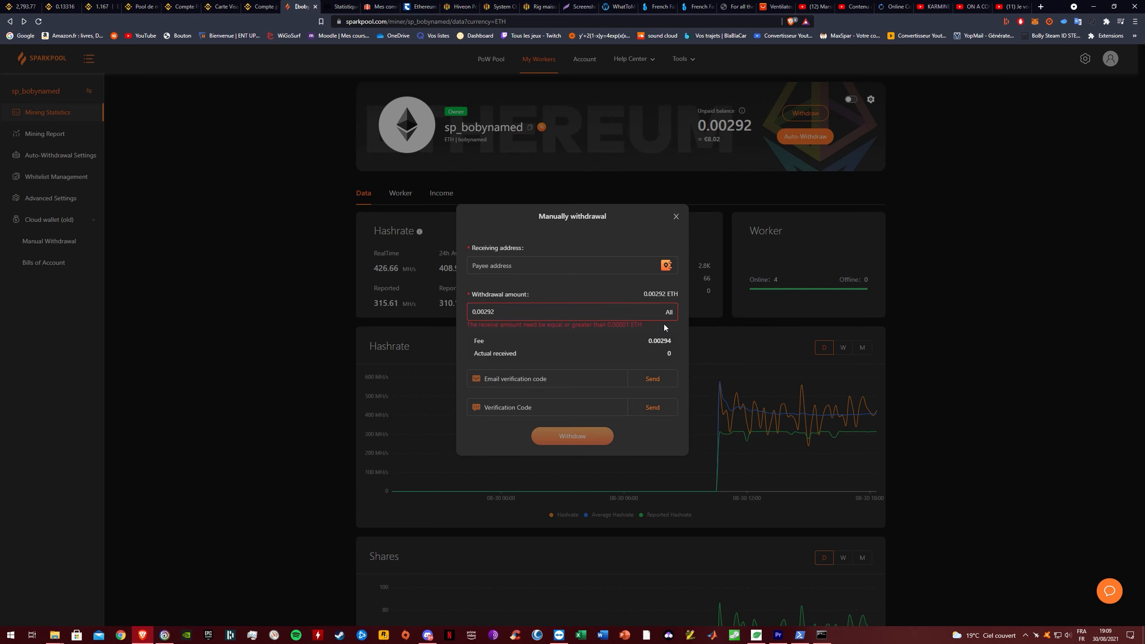
left_click(599, 271)
left_click(587, 358)
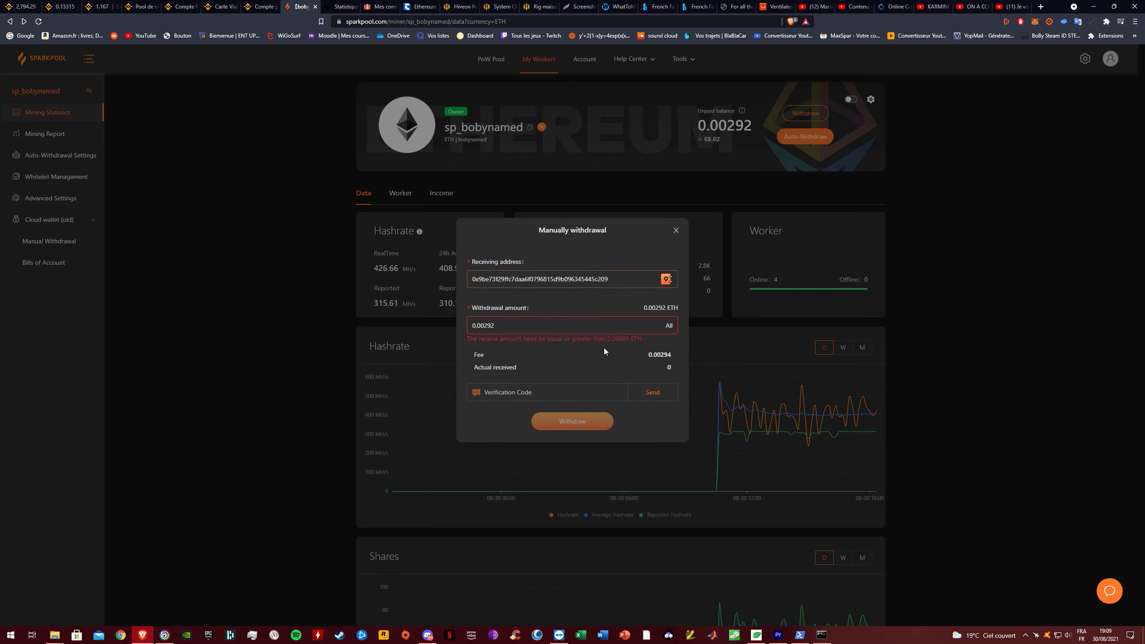
left_click_drag(649, 357, 672, 358)
left_click(673, 359)
left_click_drag(646, 358, 674, 359)
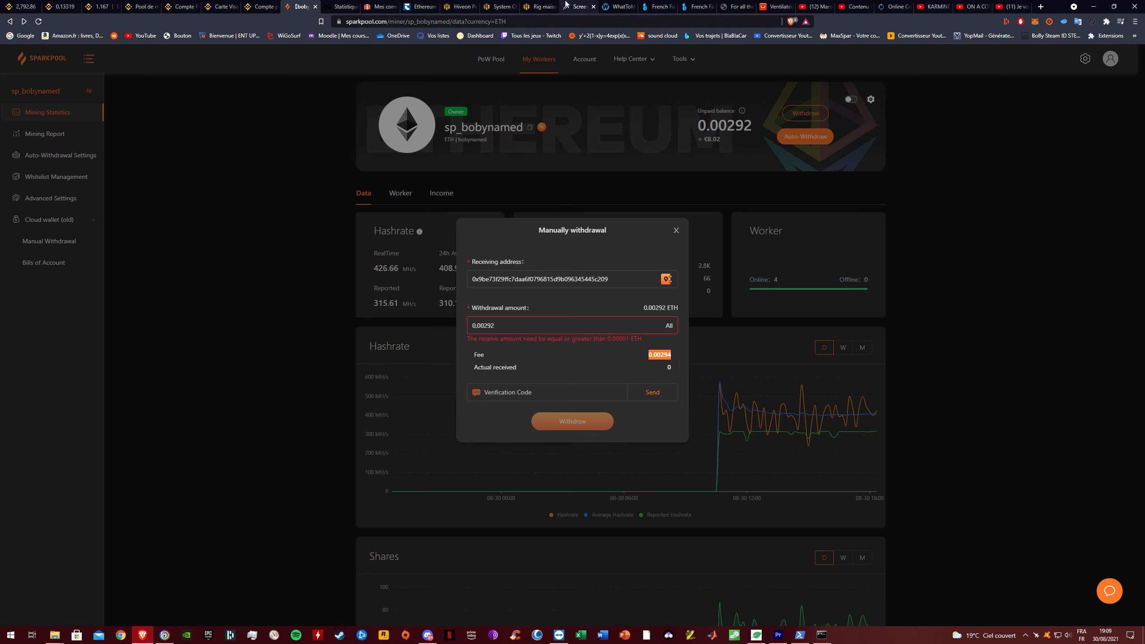
- Return to the Hive OS flight sheet and set the fifth row's wallet to RVN BINANCE
left_click(538, 7)
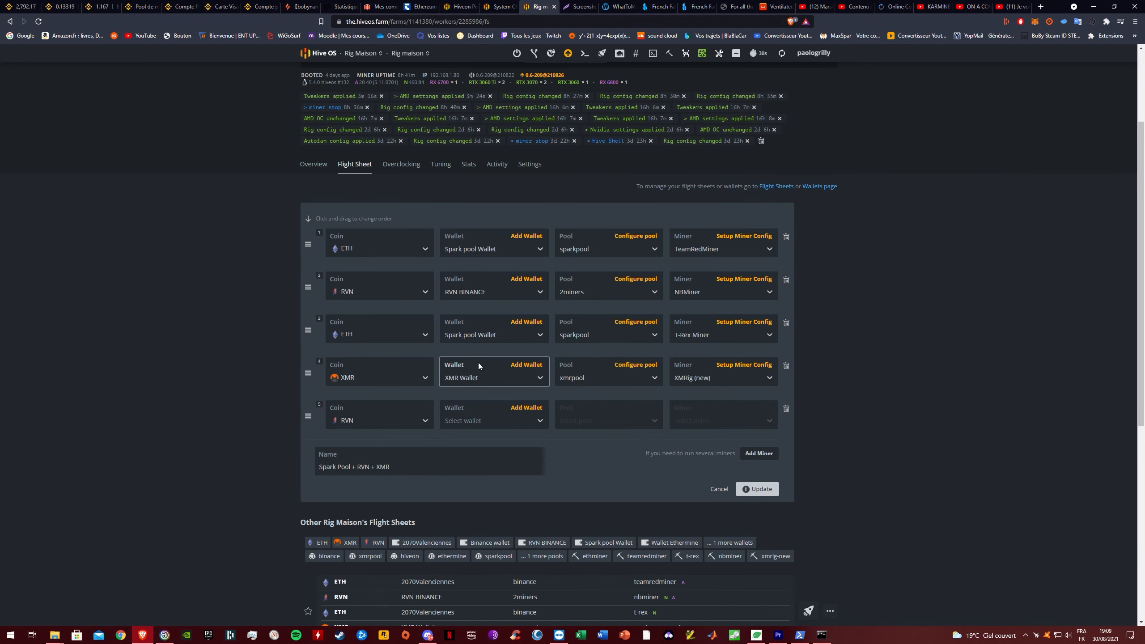
left_click(480, 422)
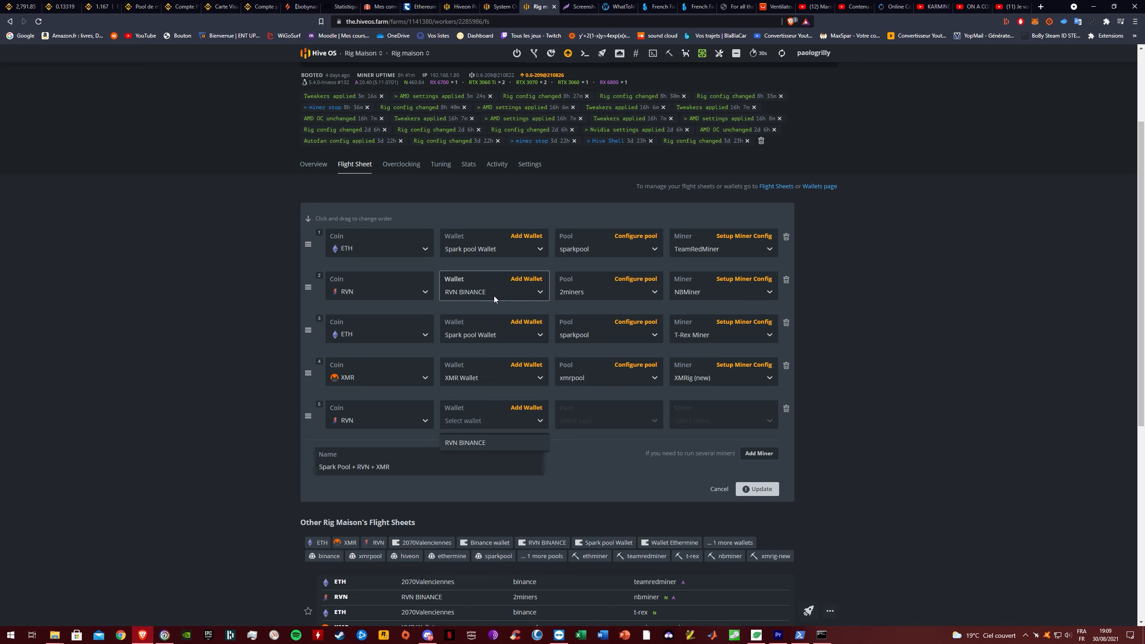
left_click(455, 441)
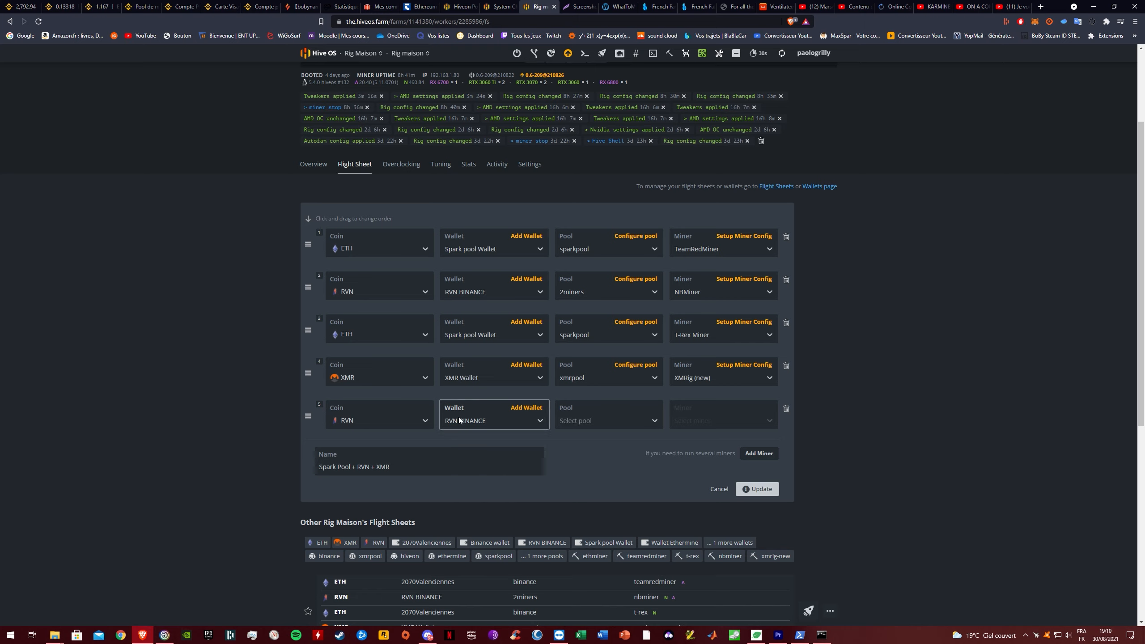
- Set the fifth row's pool to 2miners and apply its EU server, rvn.2miners.com:6060
left_click(569, 416)
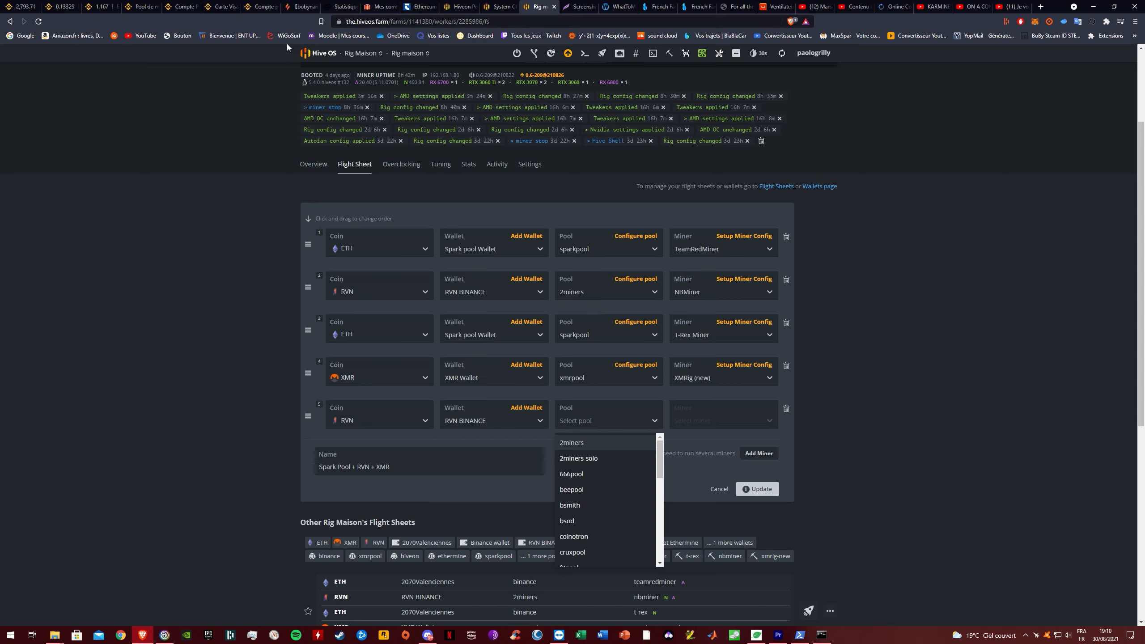
left_click(585, 420)
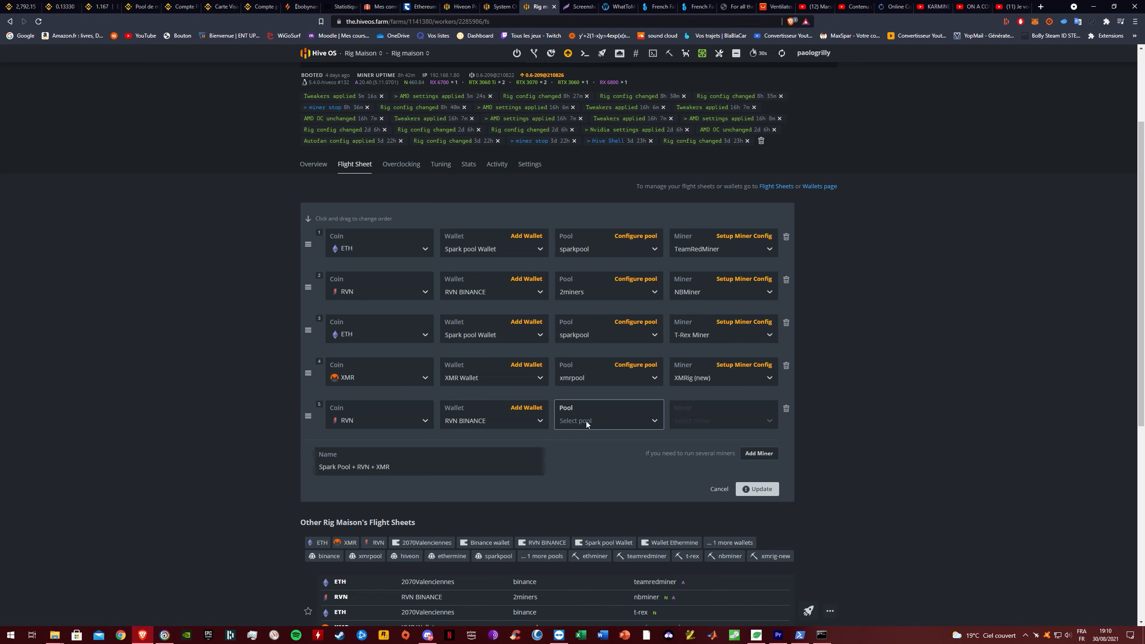
left_click(586, 421)
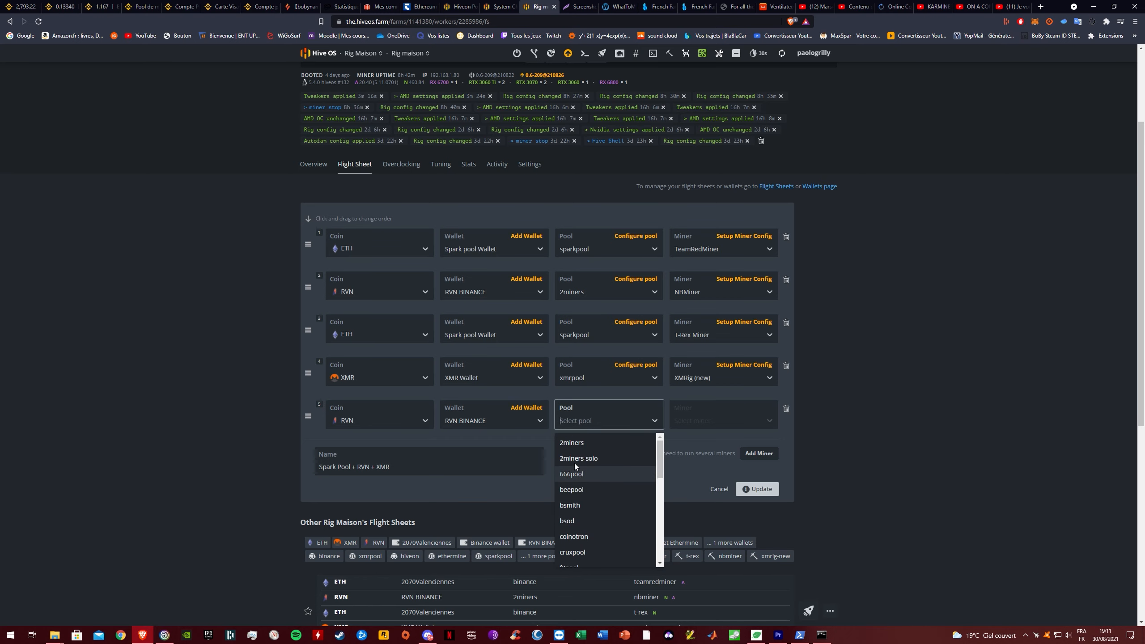
left_click(579, 442)
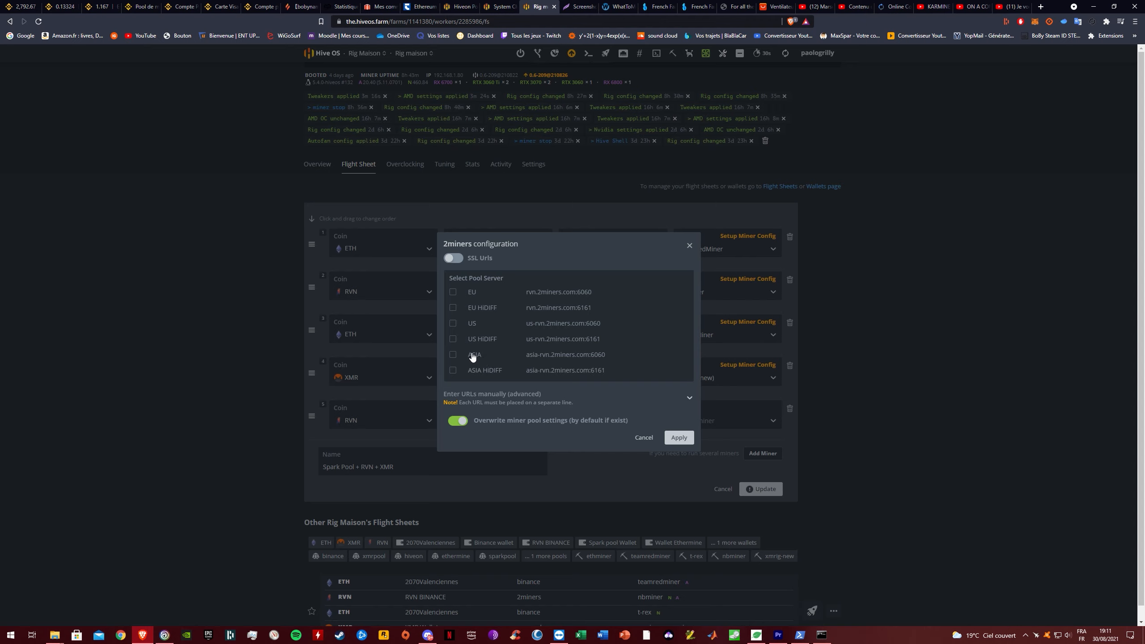
left_click(471, 294)
left_click(678, 437)
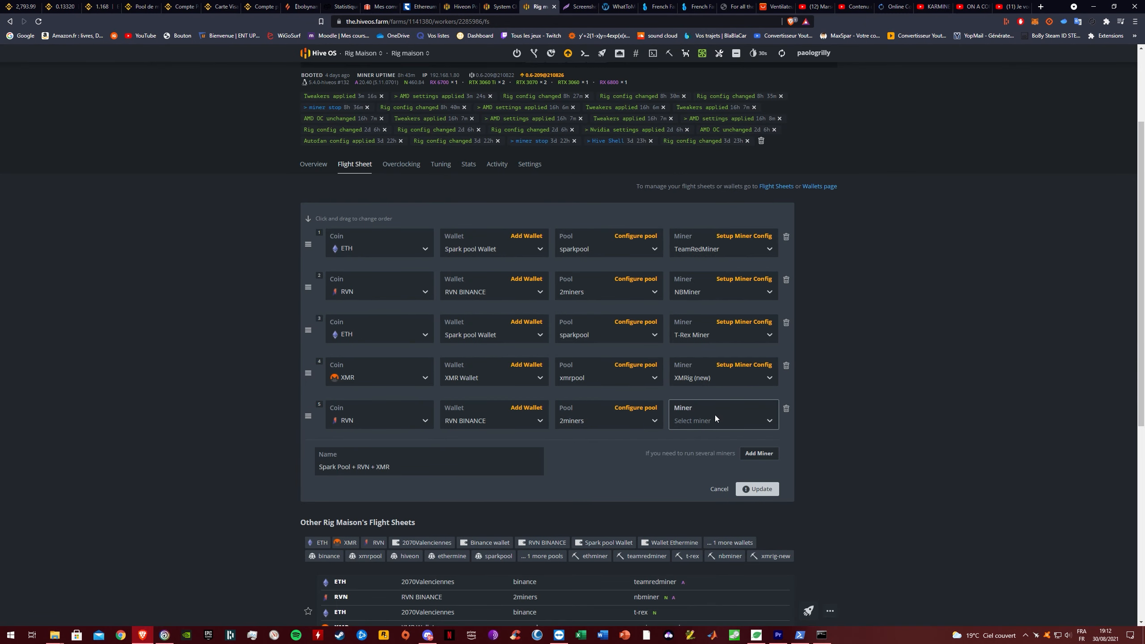
- Set the fifth row's miner to T-Rex Miner and review the rig's current miner and GPU assignment
left_click(677, 410)
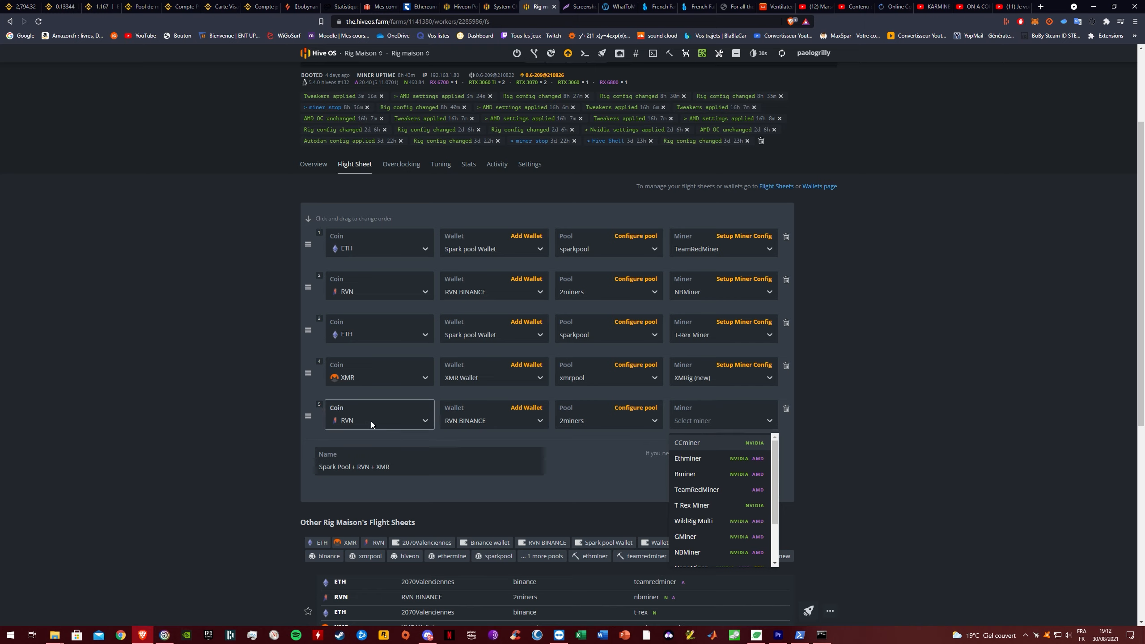
left_click(695, 507)
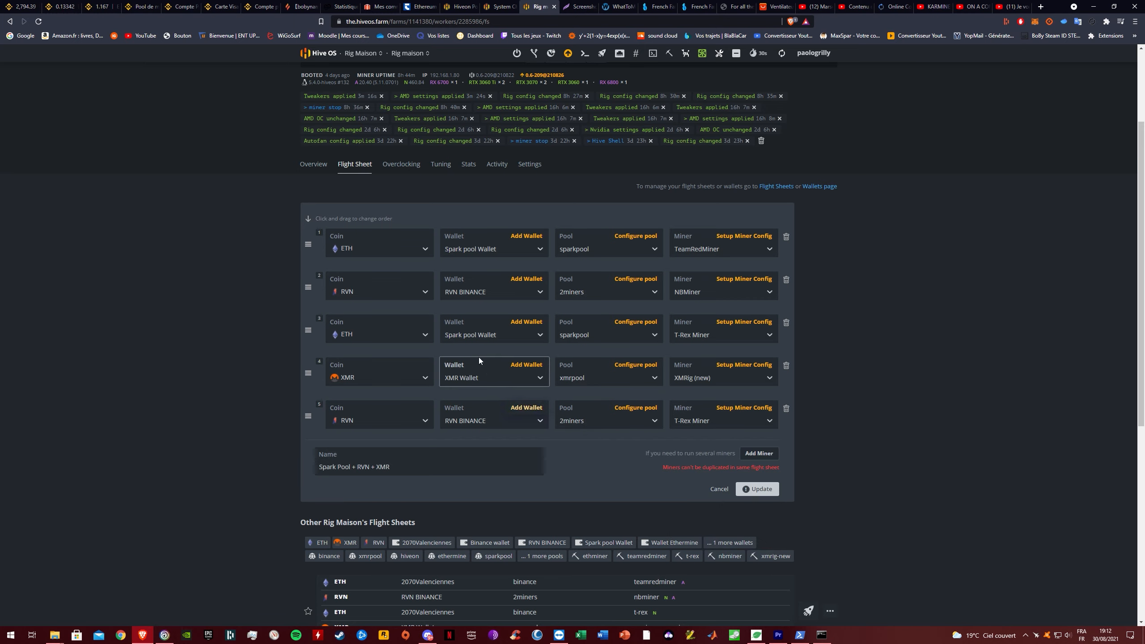
scroll(366, 191, "up", 3)
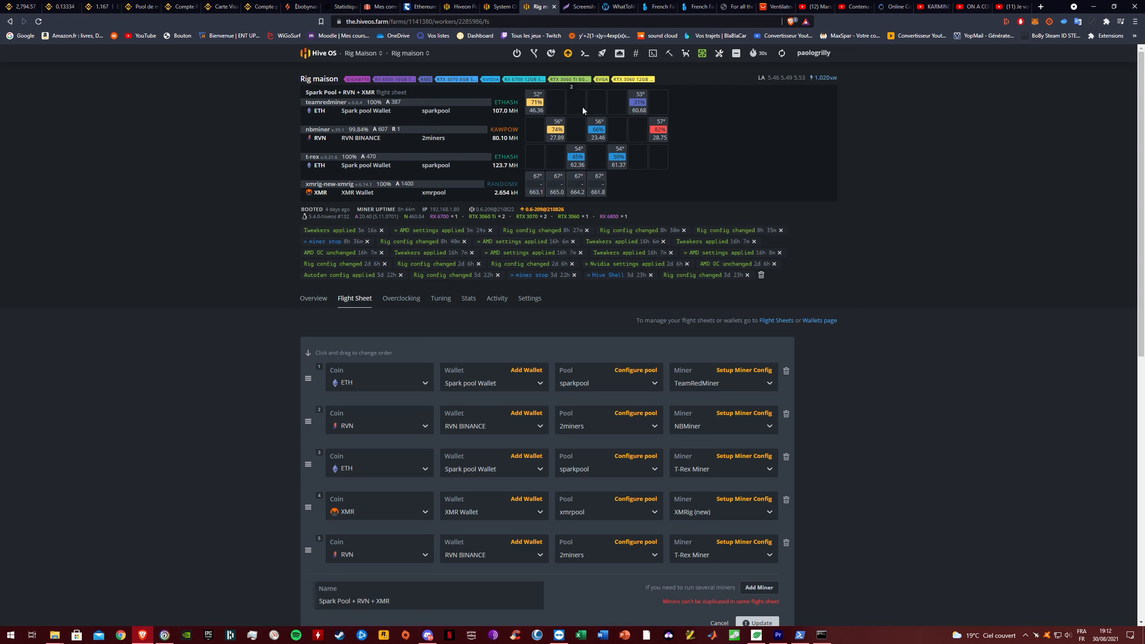
scroll(553, 236, "down", 5)
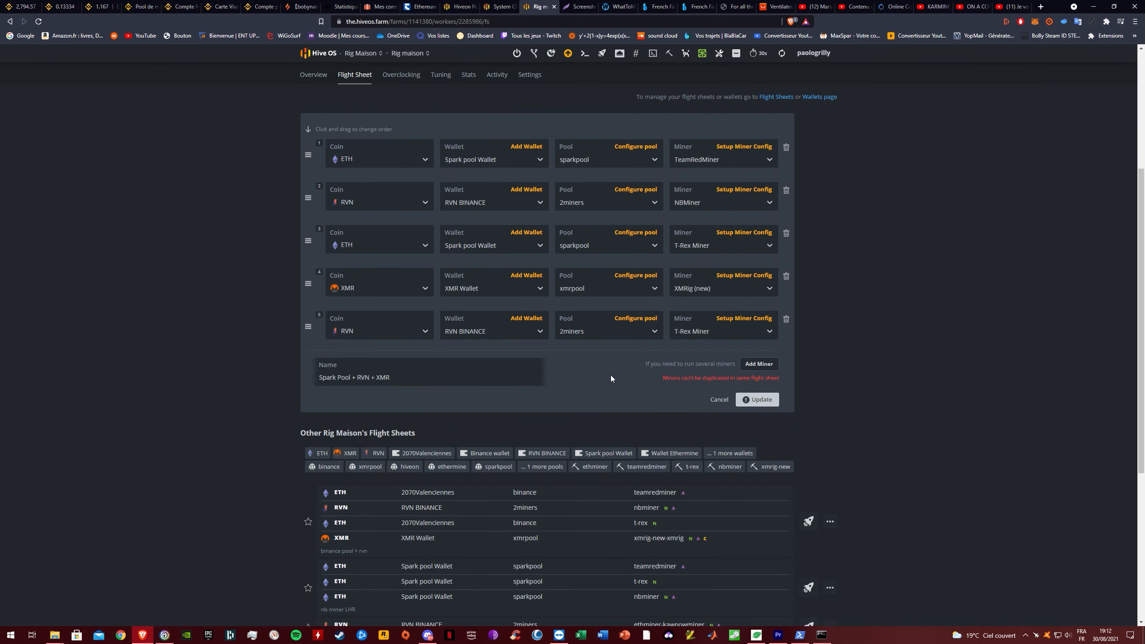
scroll(608, 372, "up", 2)
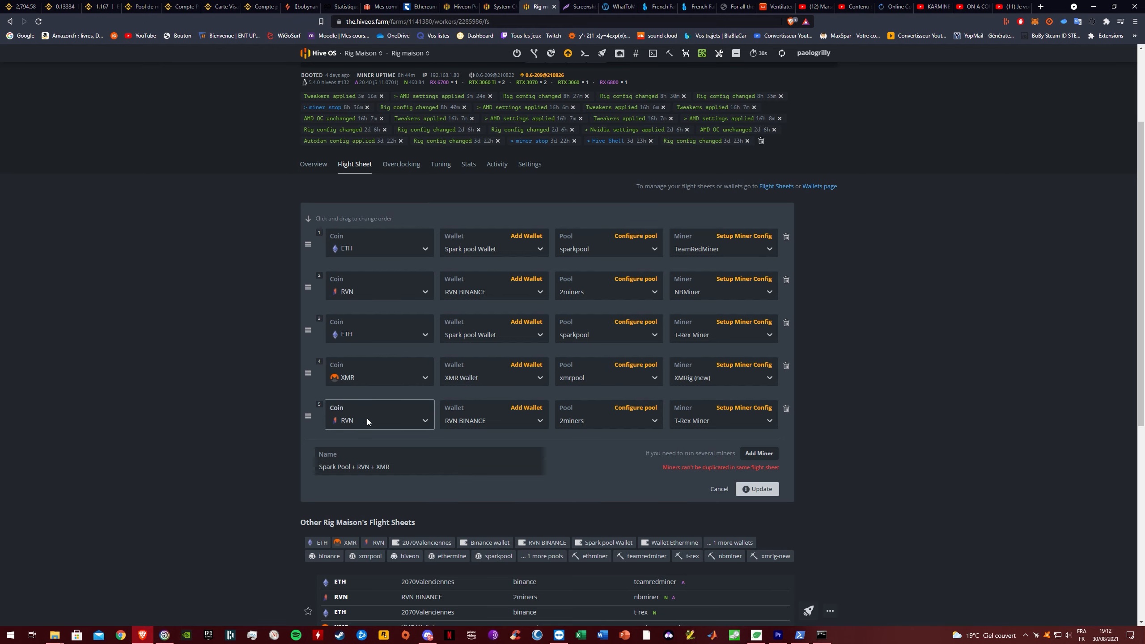
scroll(509, 439, "down", 1)
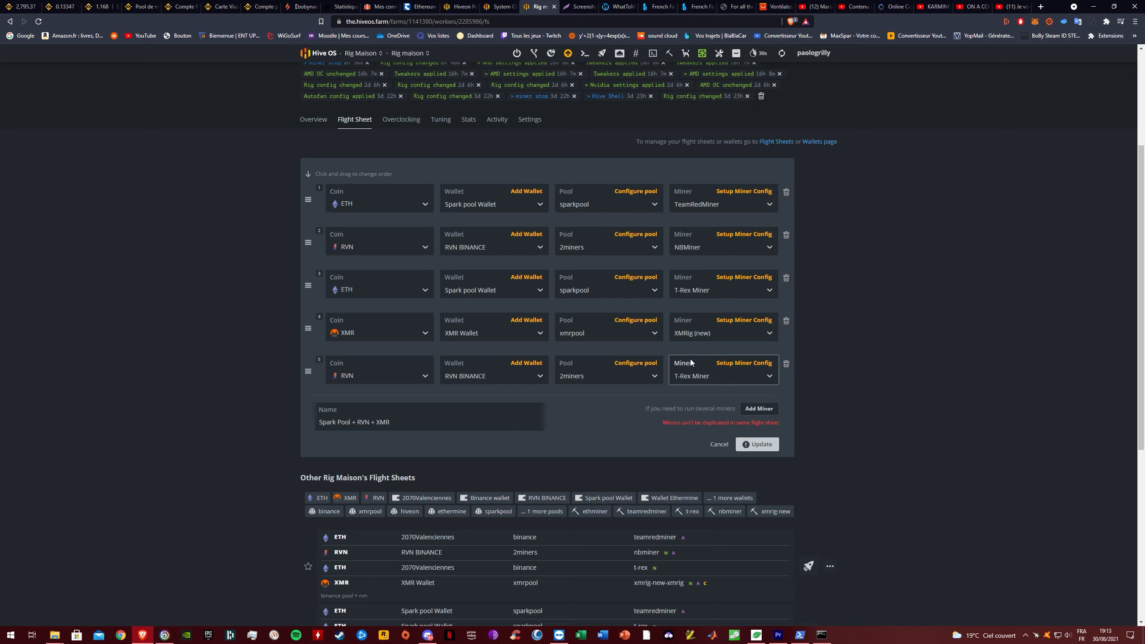
- In the fifth row's T-Rex Miner configuration, copy the help example "devices": "4,5,6" into the extra config arguments
left_click(755, 368)
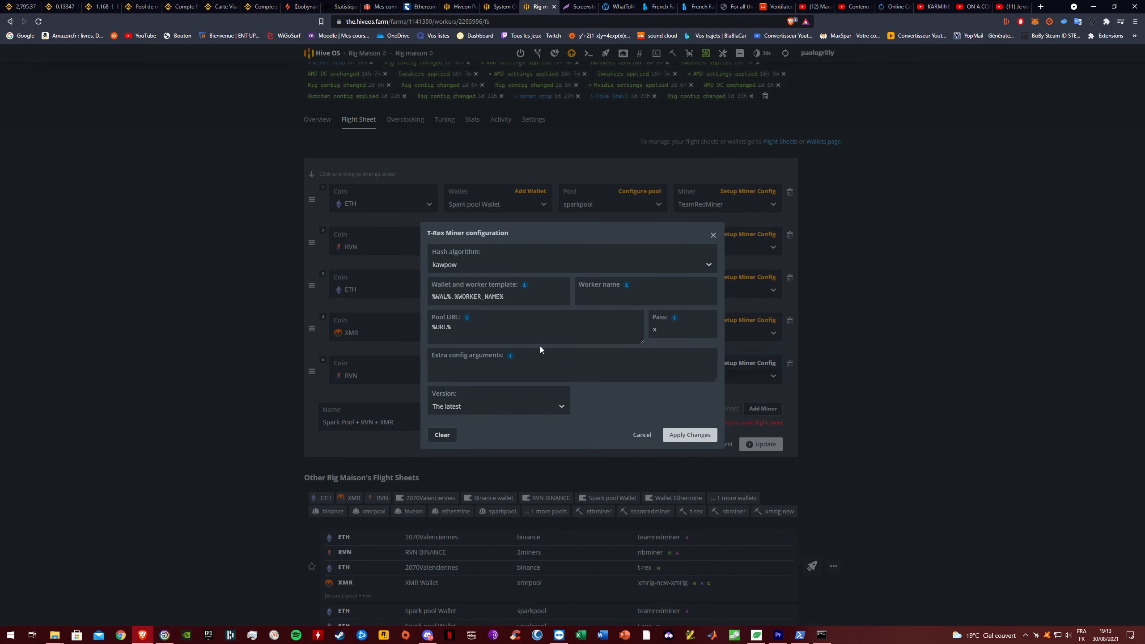
left_click_drag(437, 362, 498, 363)
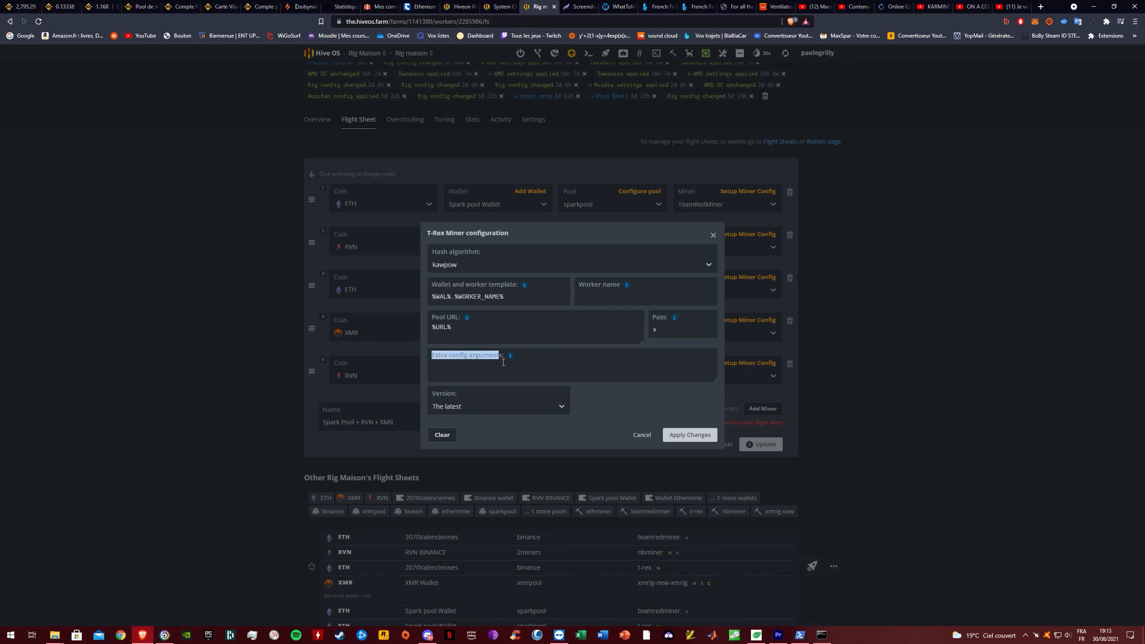
left_click(509, 356)
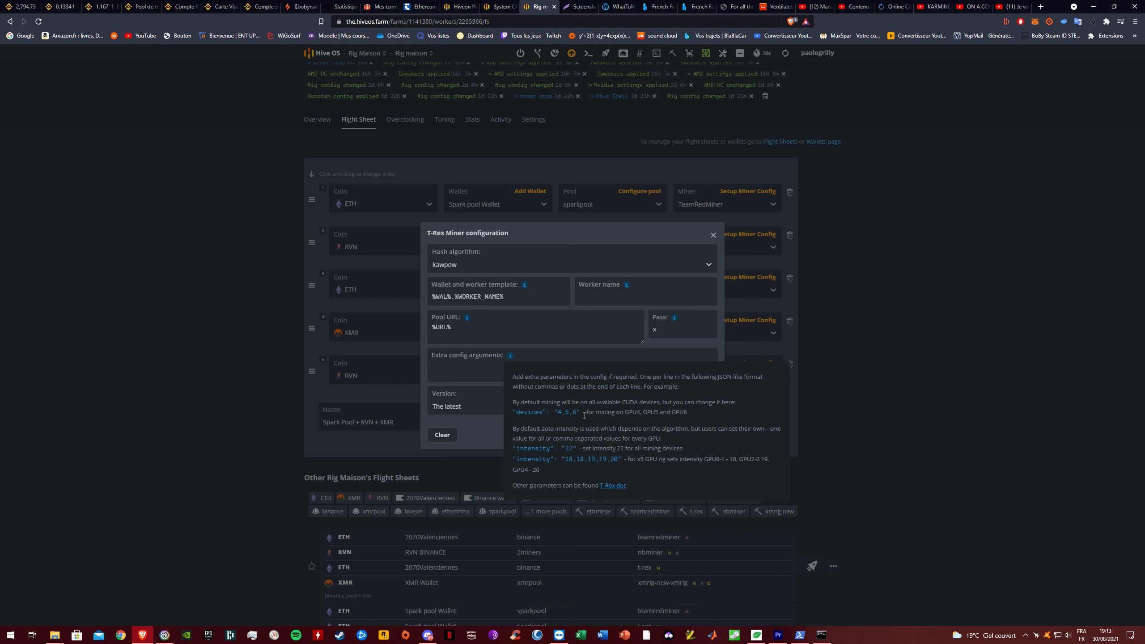
left_click_drag(582, 414, 512, 414)
key("ctrl+c")
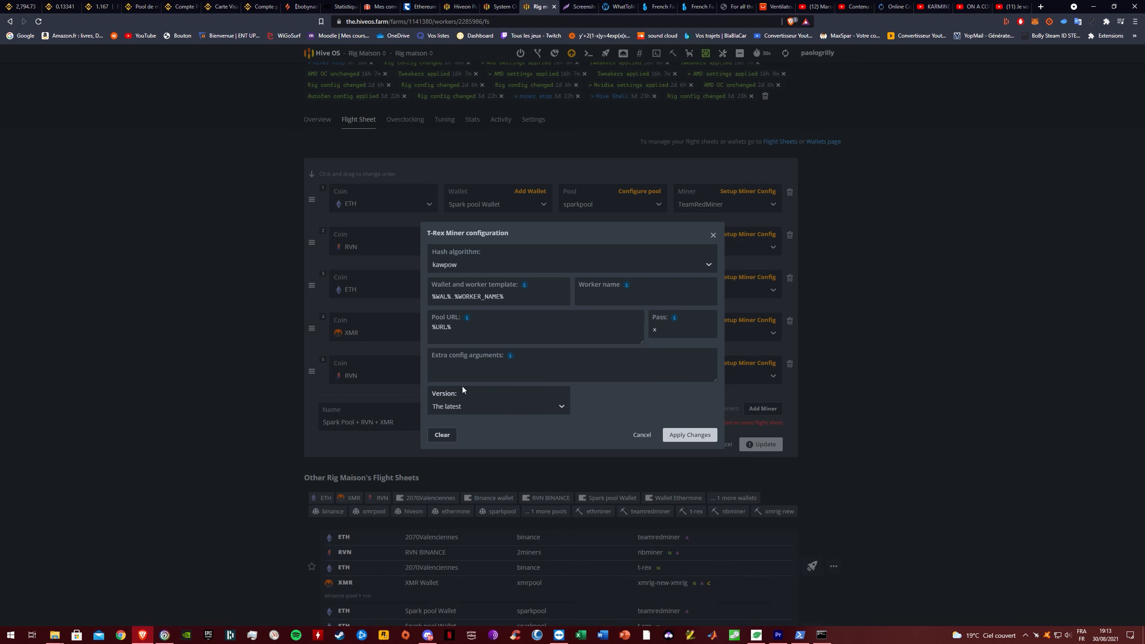
mouse_move(511, 357)
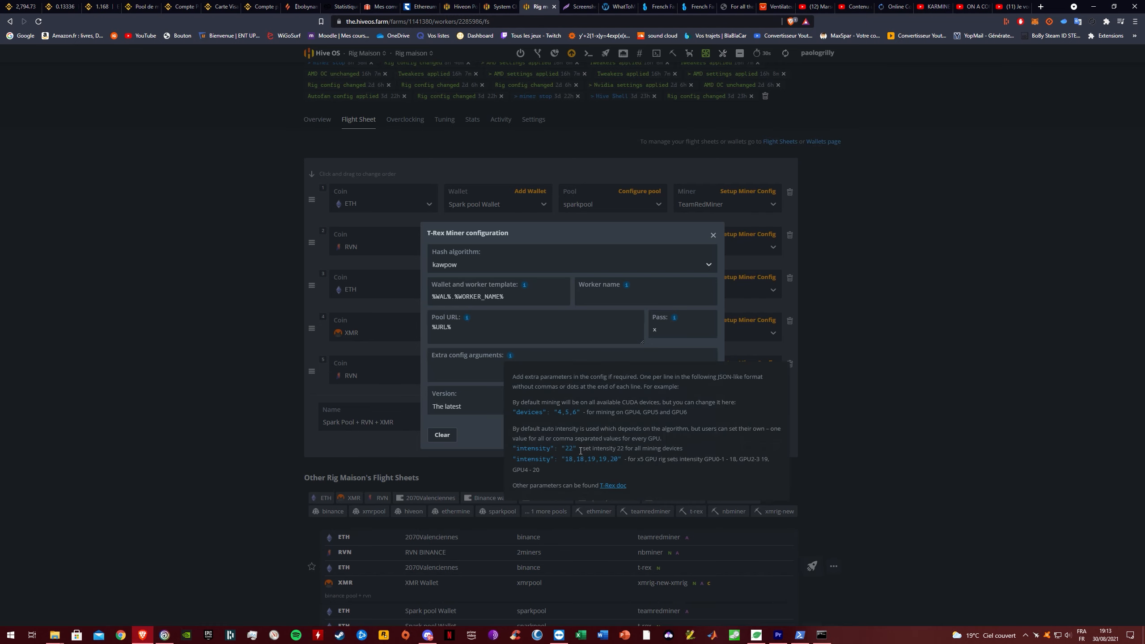
left_click_drag(582, 415, 513, 415)
key("ctrl+v")
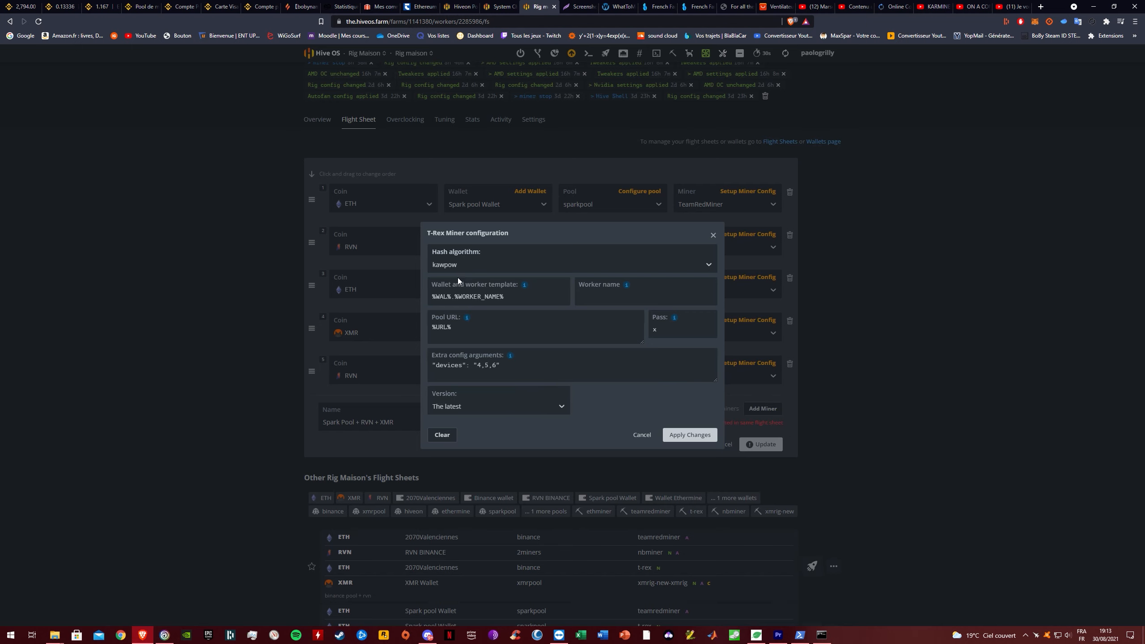
- Replace example GPU numbers in the devices argument with 0 and 2, and apply the T-Rex Miner configuration
mouse_move(510, 356)
double_click(479, 370)
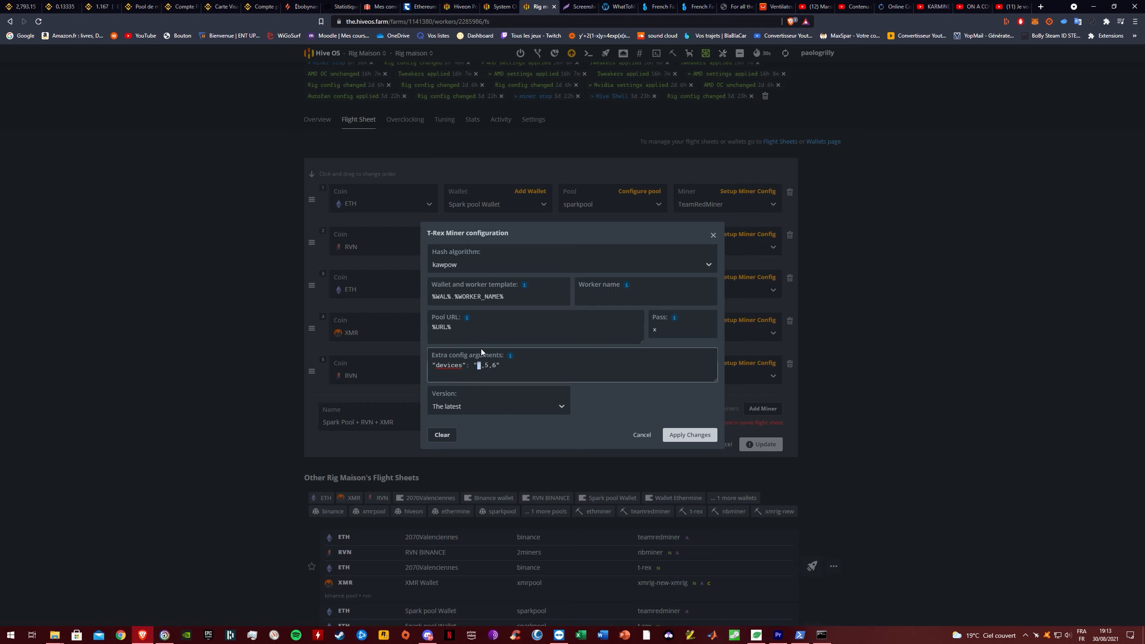
type("0")
double_click(491, 370)
type("2")
left_click_drag(507, 370, 476, 371)
left_click(503, 374)
left_click(466, 366)
type(":")
left_click(683, 435)
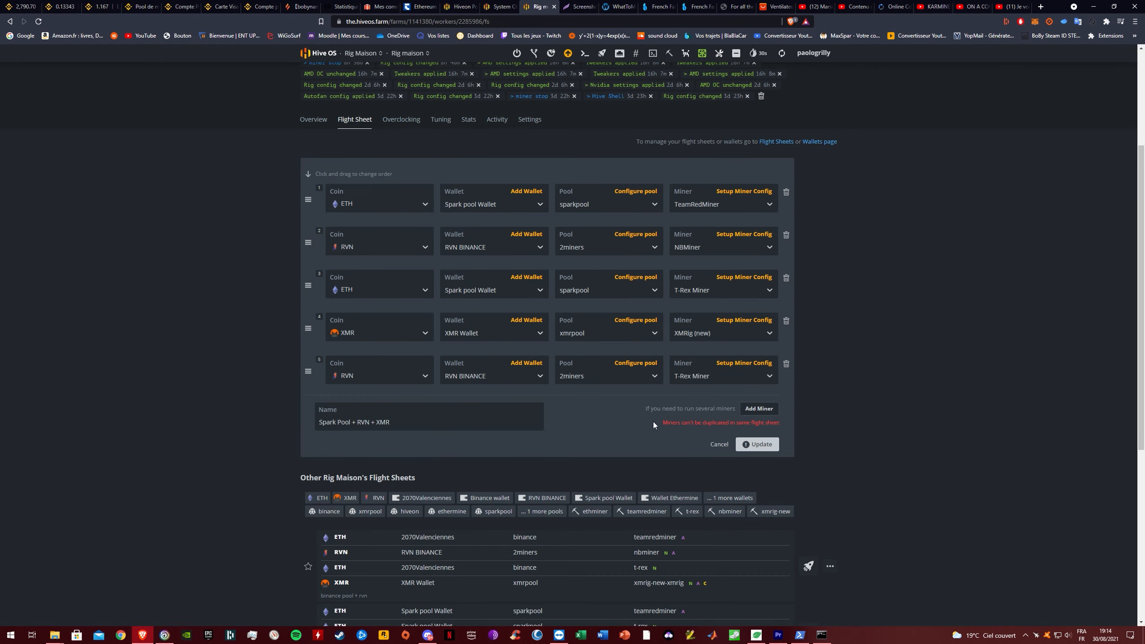
- Request an update of the active flight sheet and cancel the choice between all workers and a new flight sheet
left_click(759, 444)
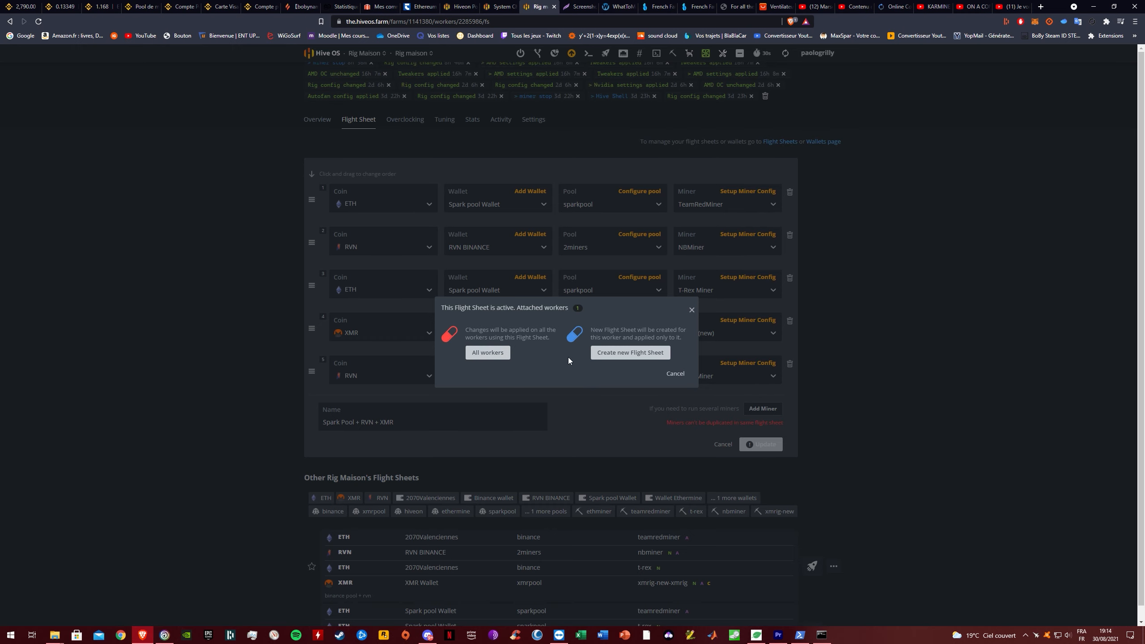
left_click(676, 374)
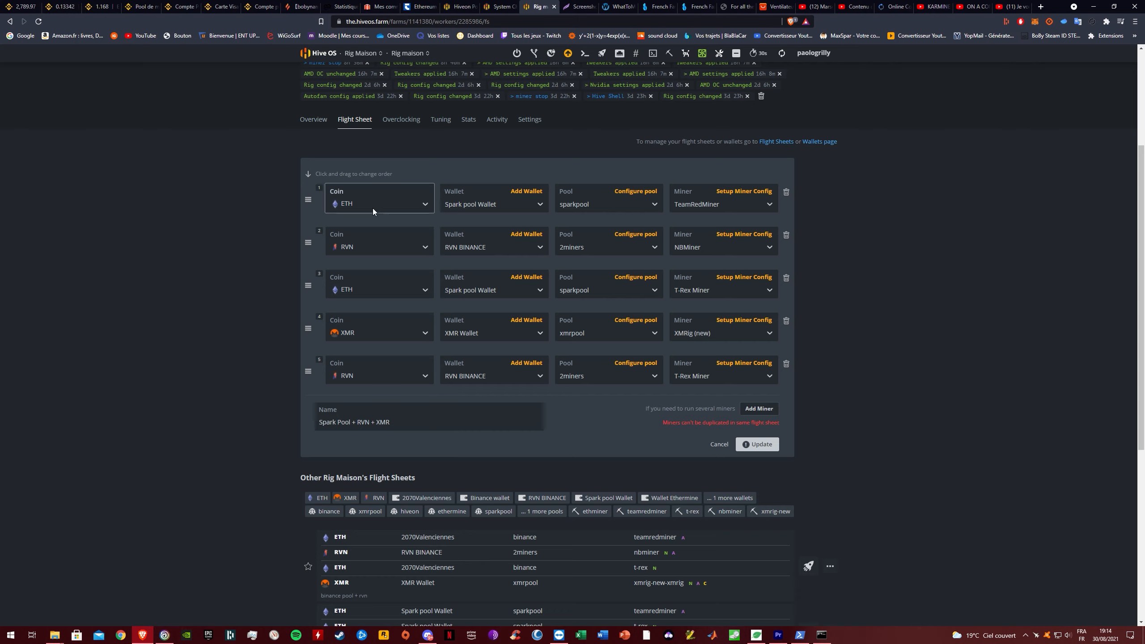
- Set the fifth row's coin to ETH and its wallet to Binance wallet
left_click(369, 374)
left_click(369, 396)
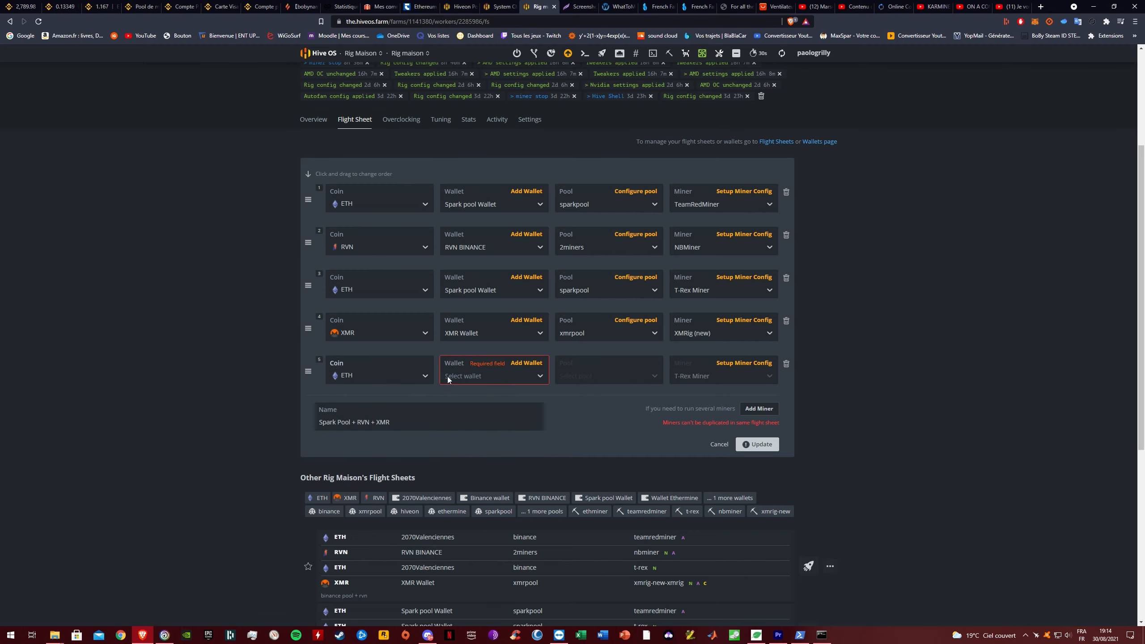
left_click(459, 378)
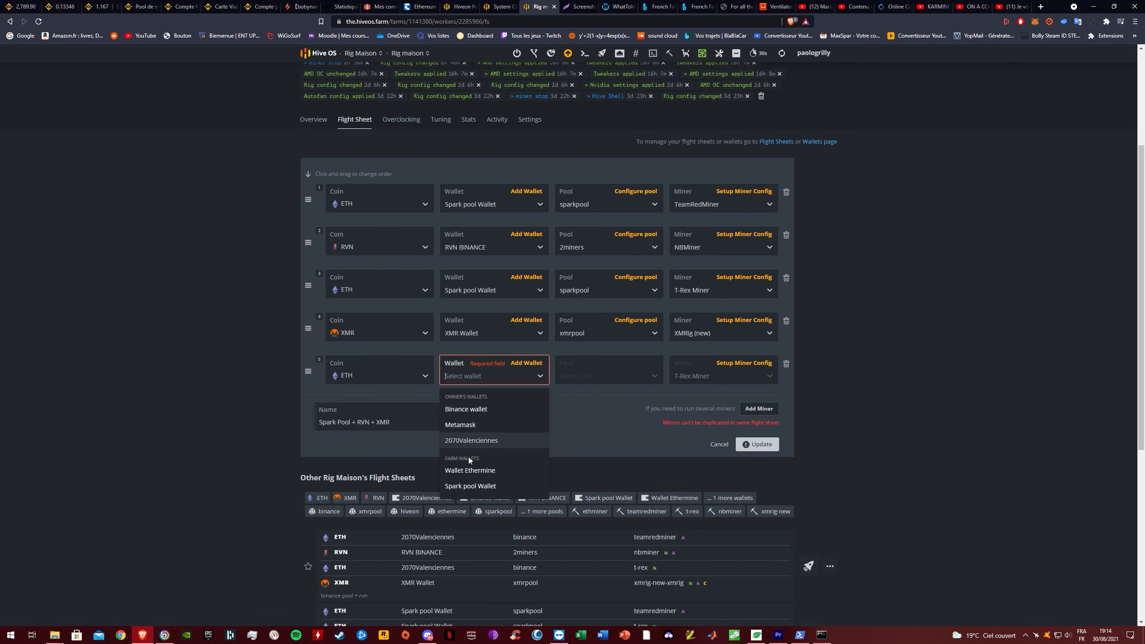
scroll(497, 445, "down", 1)
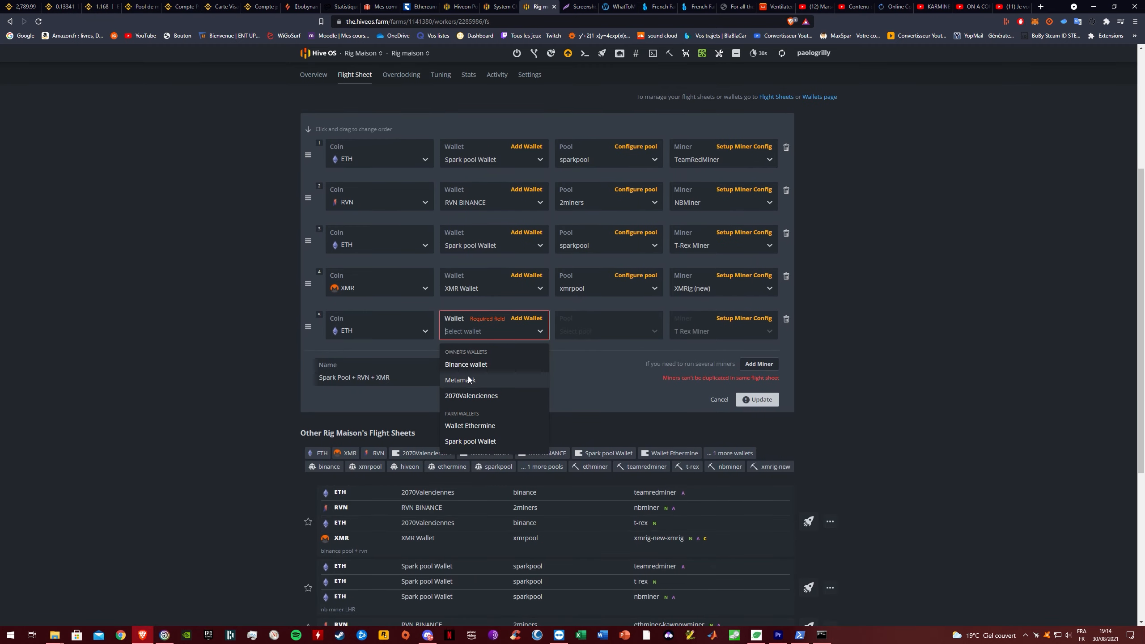
left_click(500, 364)
- Set the fifth row's pool to 2miners and apply its EU server, eth.2miners.com:2020
left_click(572, 333)
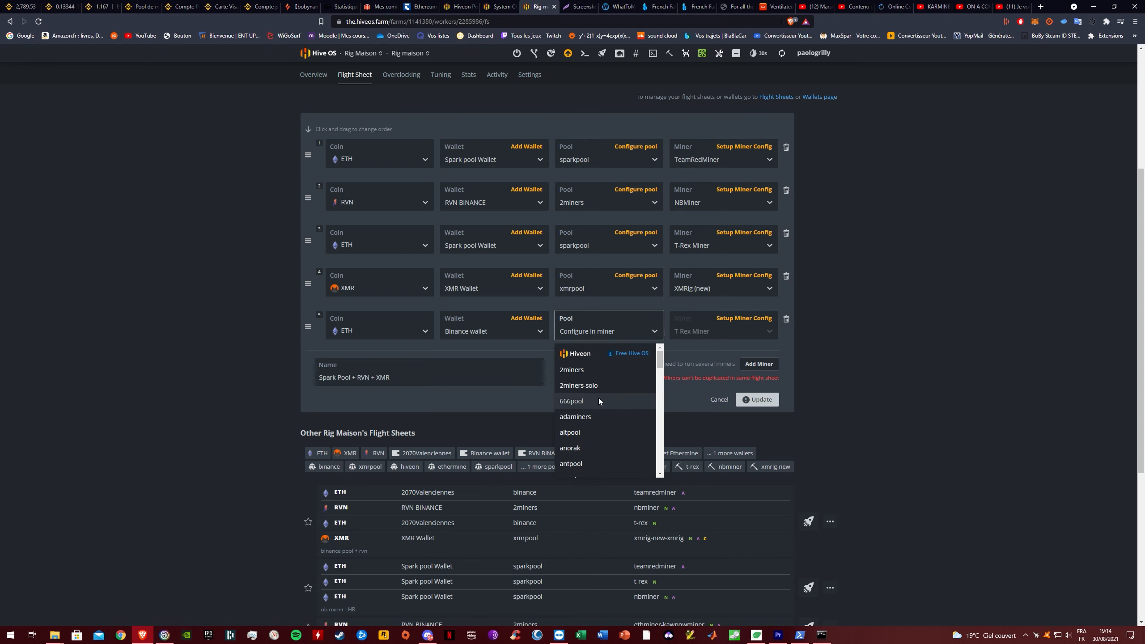
left_click(585, 370)
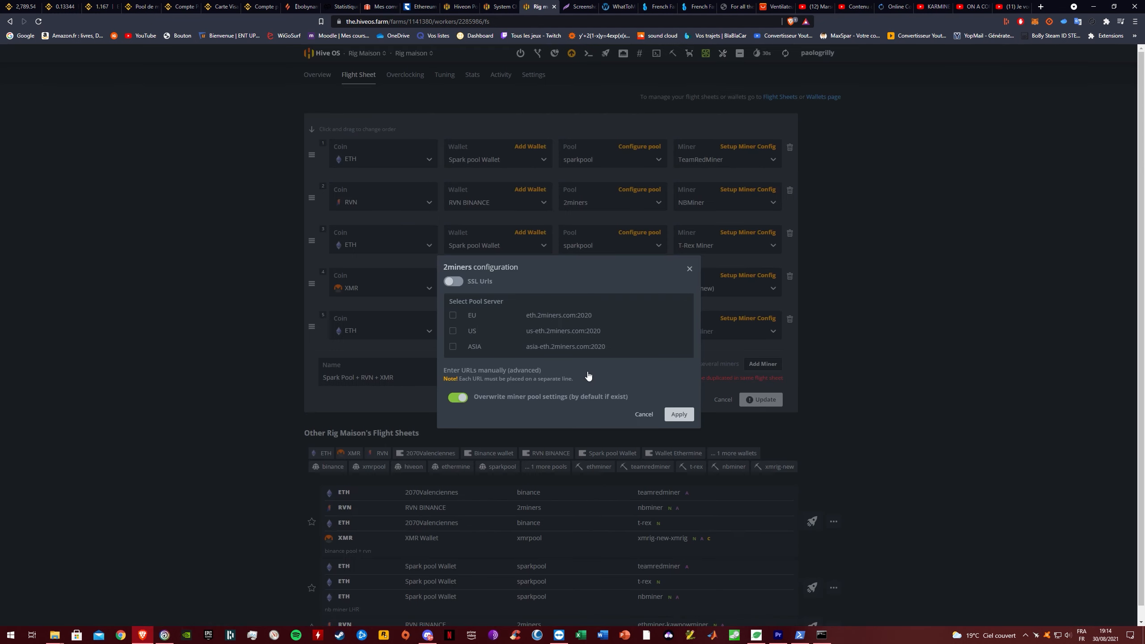
left_click(483, 319)
left_click(678, 413)
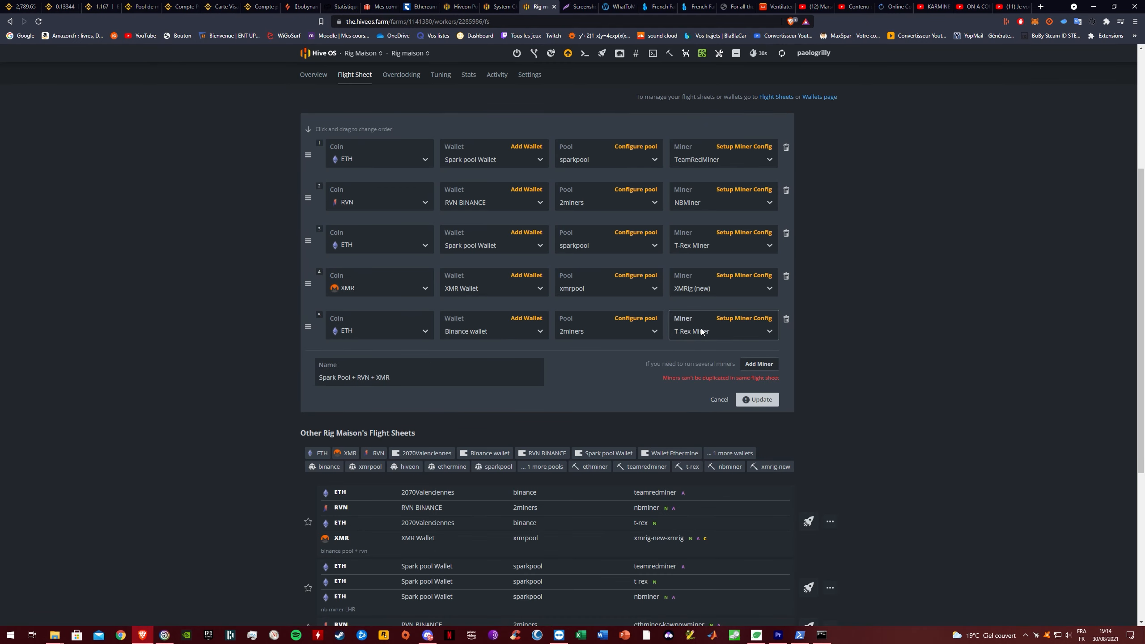
- Add the example devices argument to the fifth row's T-Rex Miner configuration, replace its first GPU number with 1, and apply the configuration
left_click(743, 317)
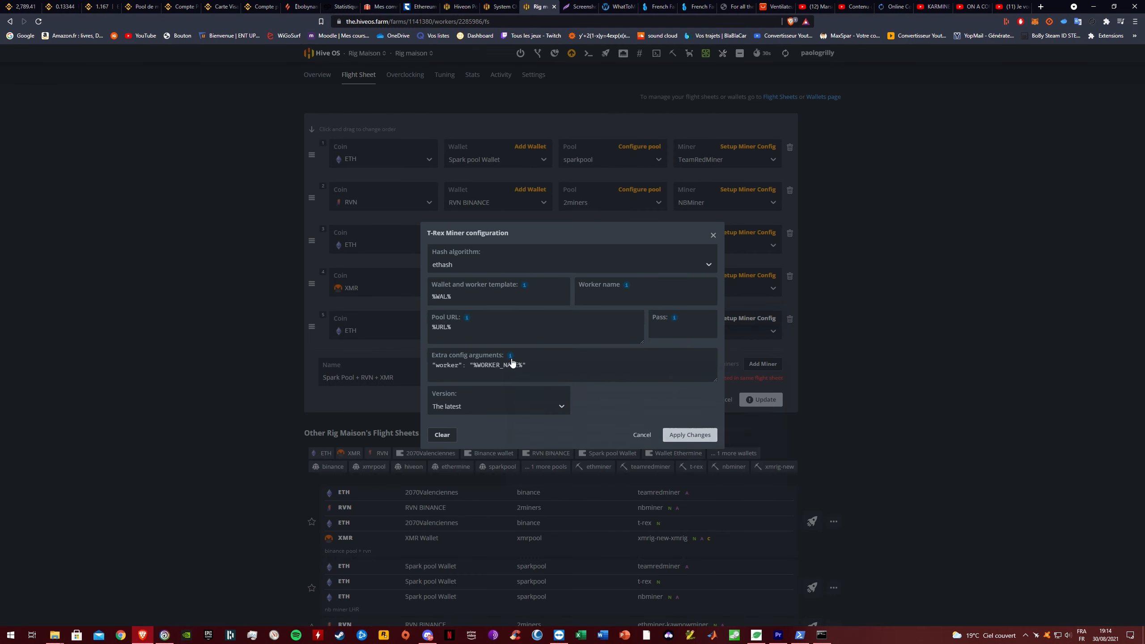
mouse_move(510, 356)
left_click_drag(582, 412, 498, 379)
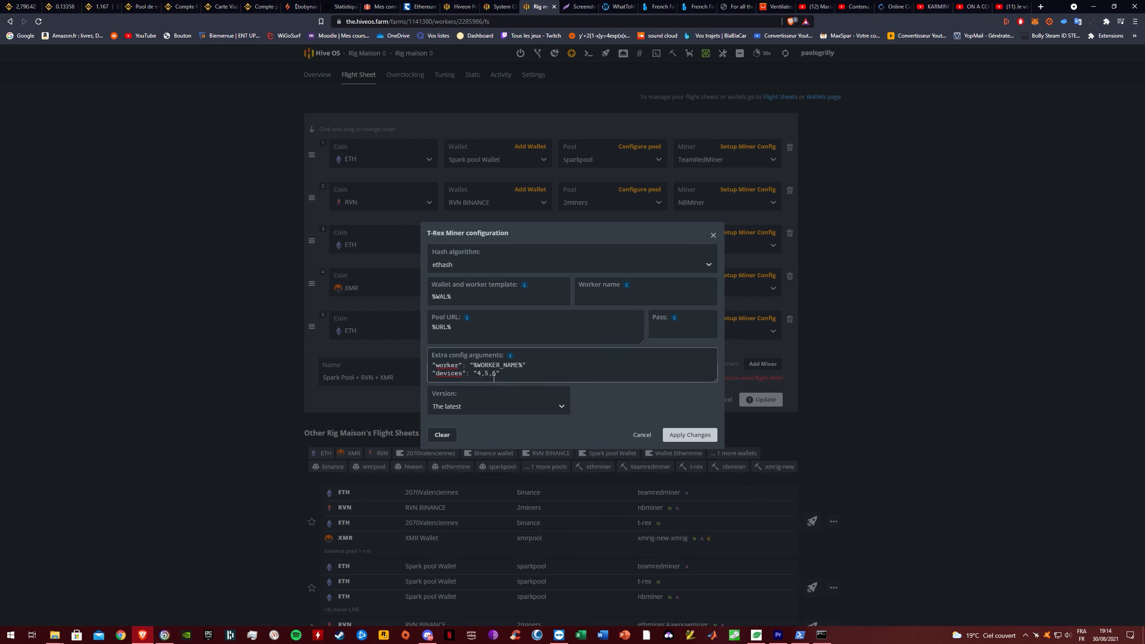
double_click(480, 374)
type("1")
double_click(488, 374)
left_click(689, 434)
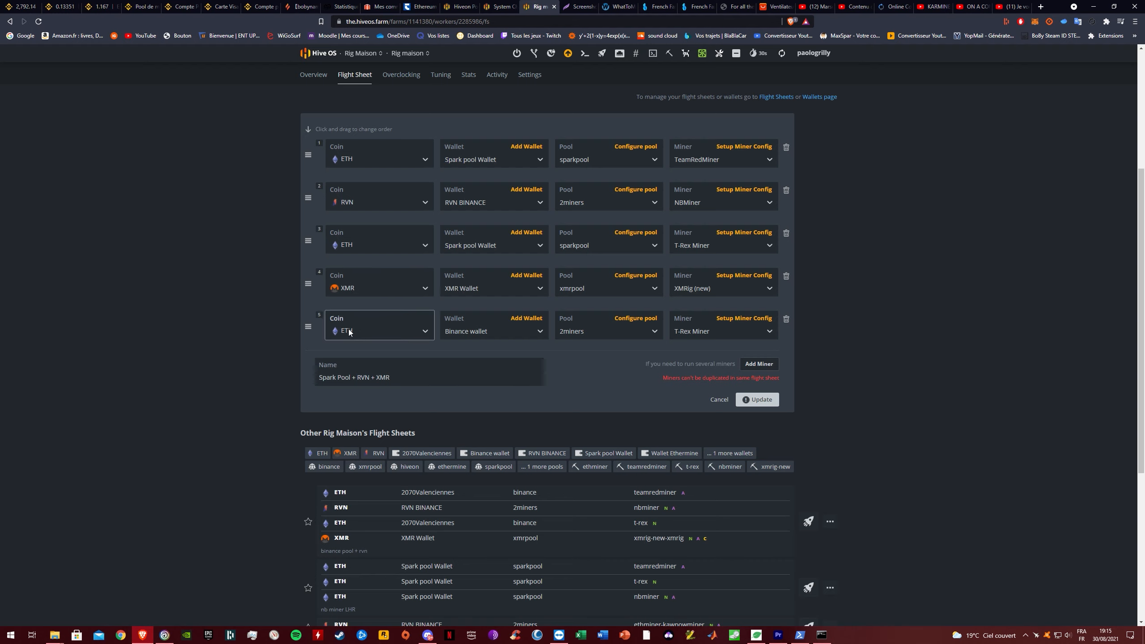
- Discard the flight sheet changes and reopen the Spark Pool + RVN + XMR flight sheet for editing
left_click(717, 400)
scroll(428, 329, "up", 4)
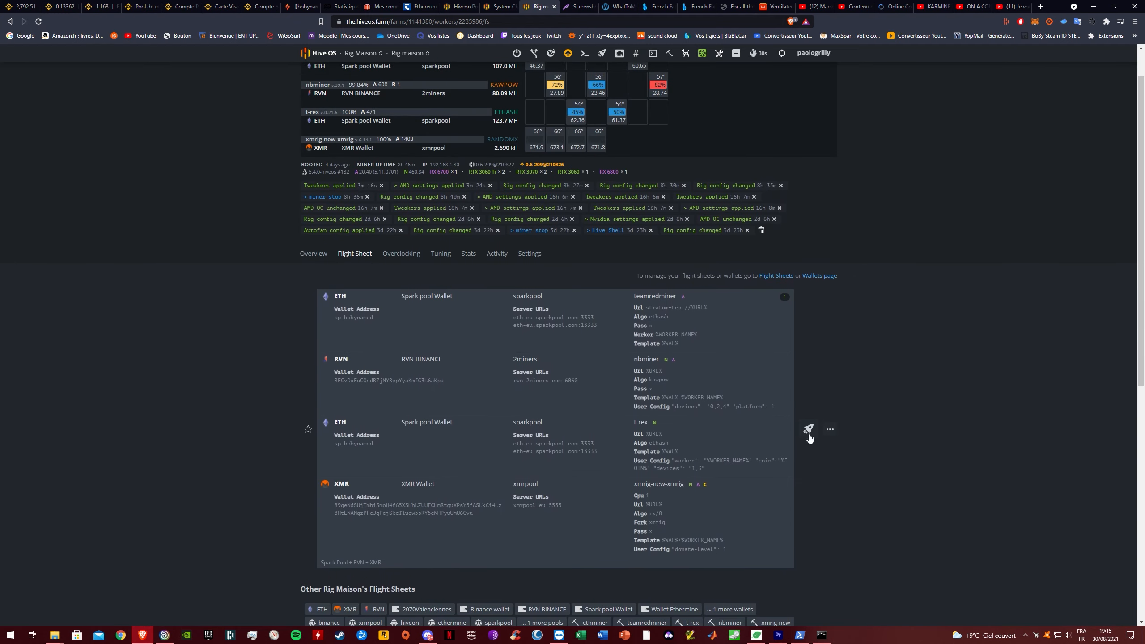
left_click(829, 428)
left_click(804, 444)
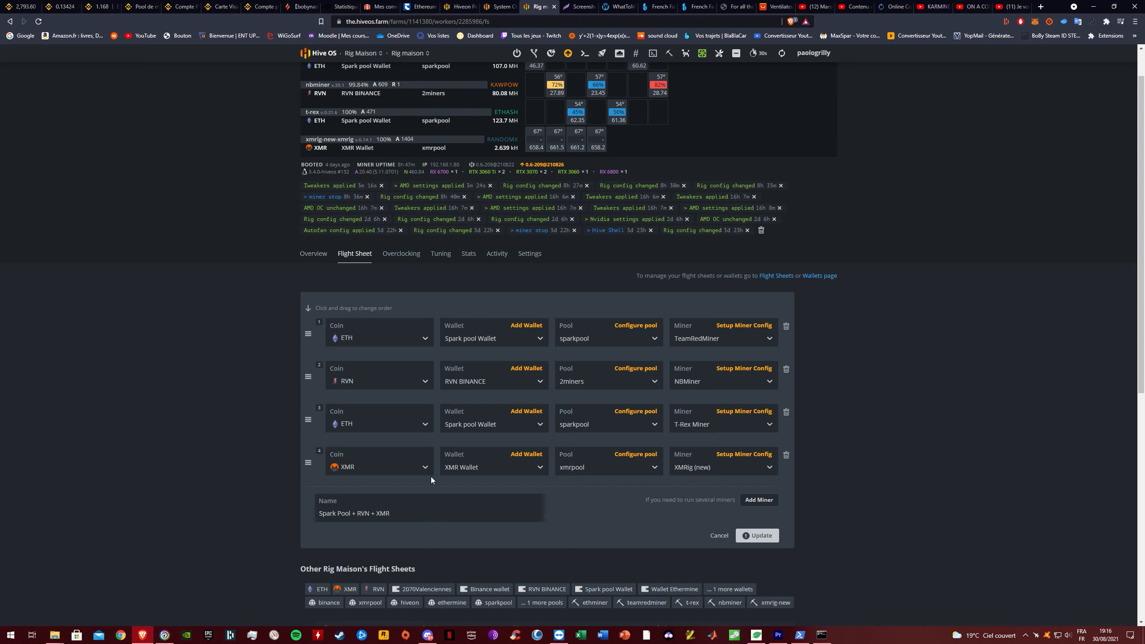
- Open the rig's overview and examine the Radeon RX 6800 entry in the GPU list
left_click(314, 255)
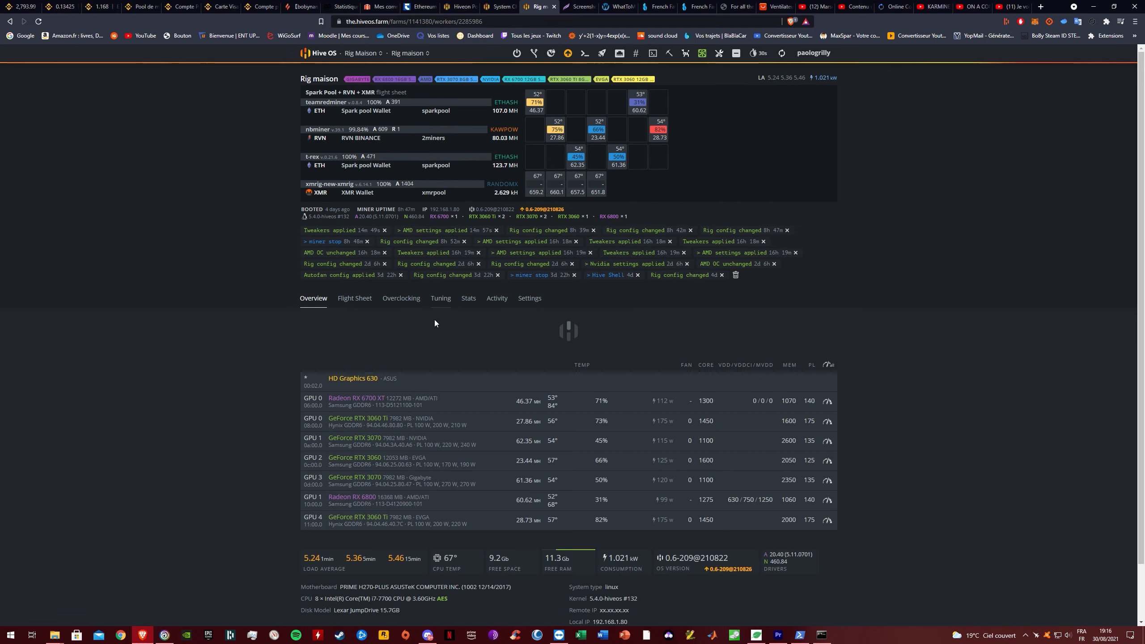
scroll(419, 389, "down", 1)
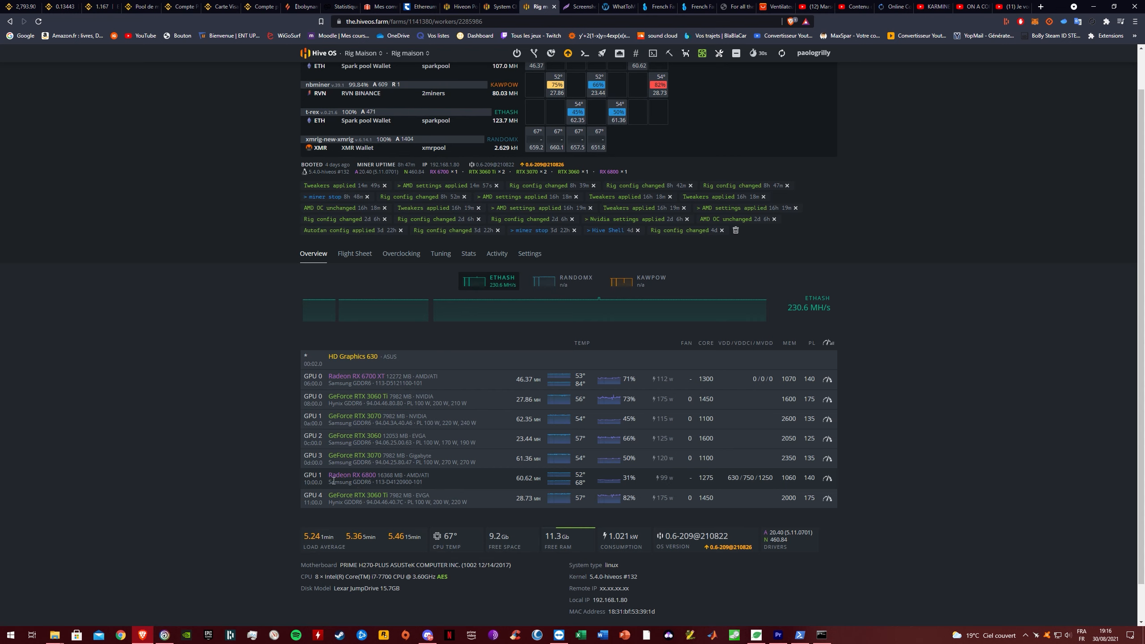
left_click_drag(329, 477, 396, 476)
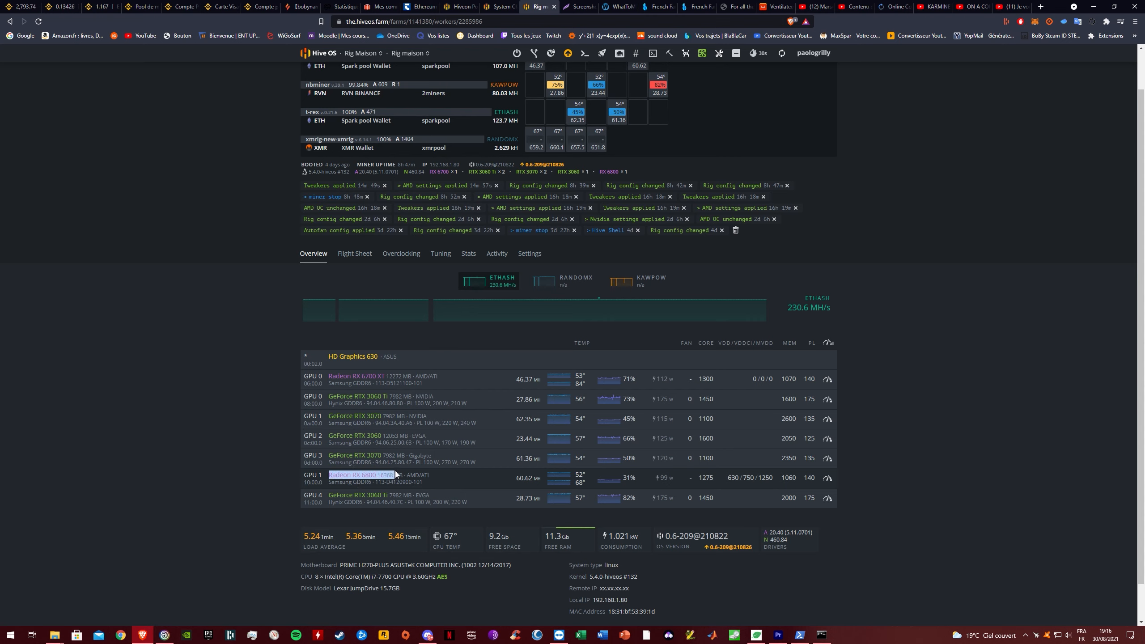
left_click(476, 483)
- Switch to Discord and look through the messages in the general Discussion channel
left_click_drag(1144, 406, 536, 0)
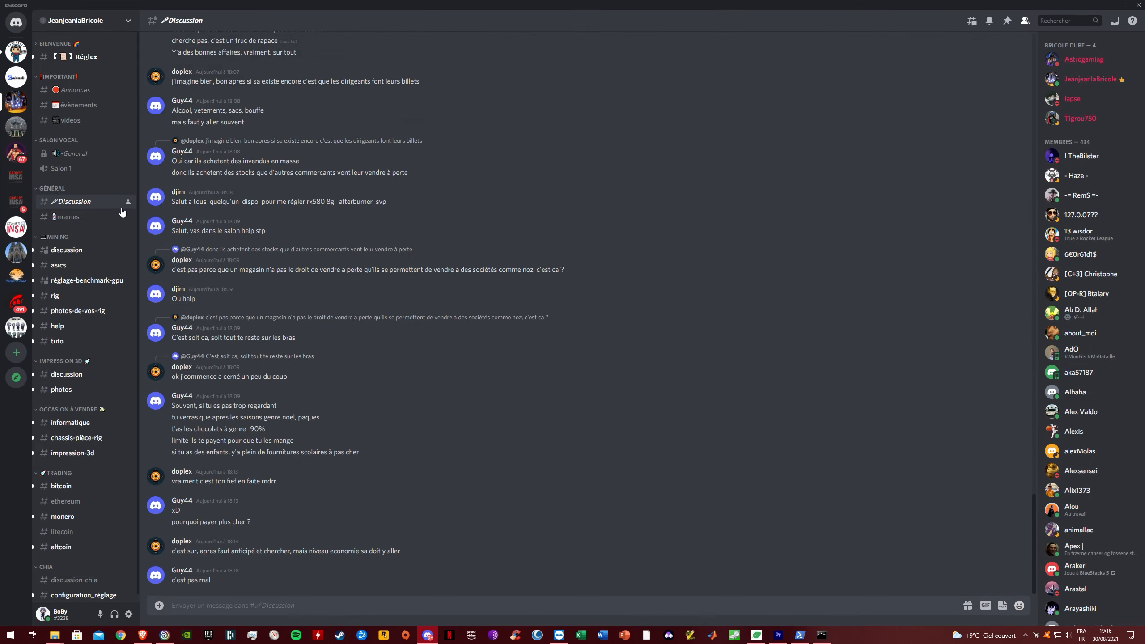
scroll(236, 300, "up", 15)
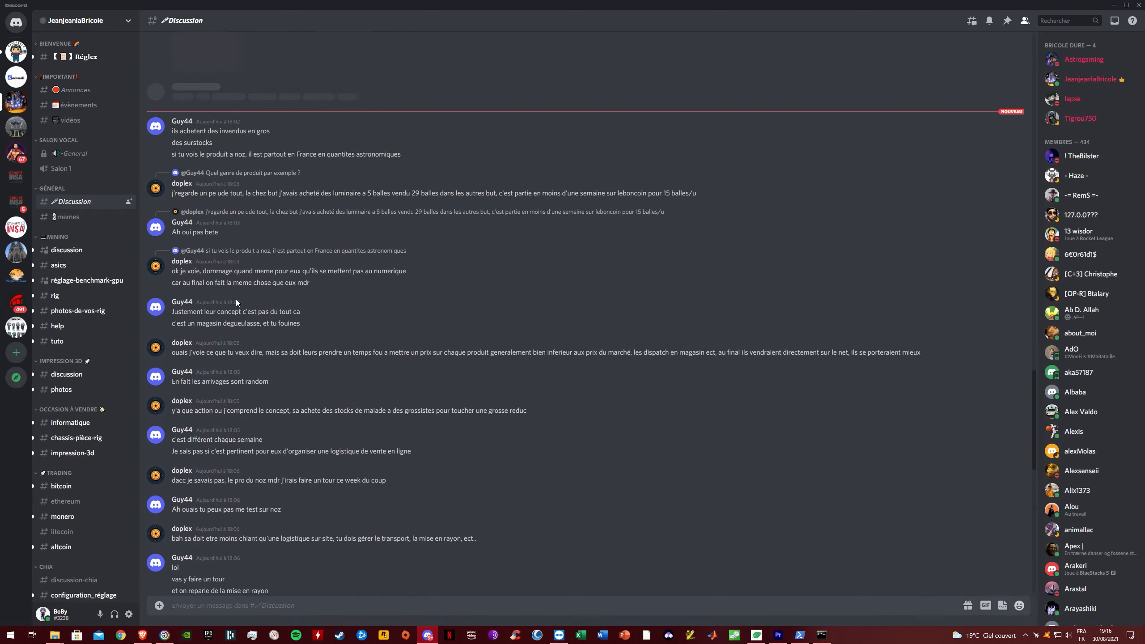
scroll(236, 299, "down", 15)
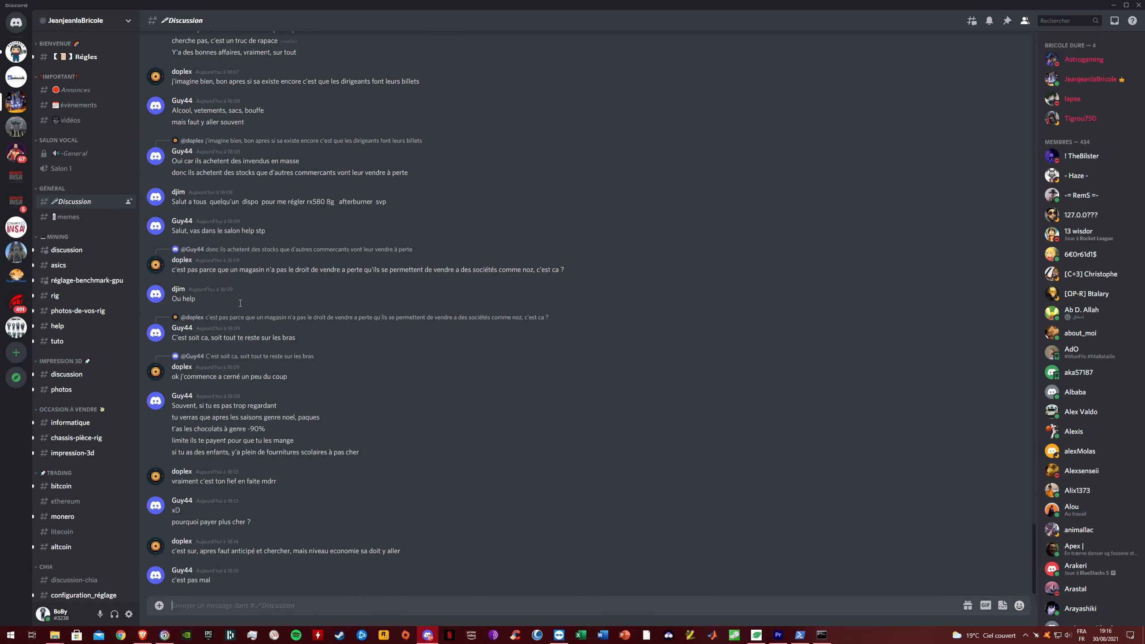
scroll(236, 302, "up", 3)
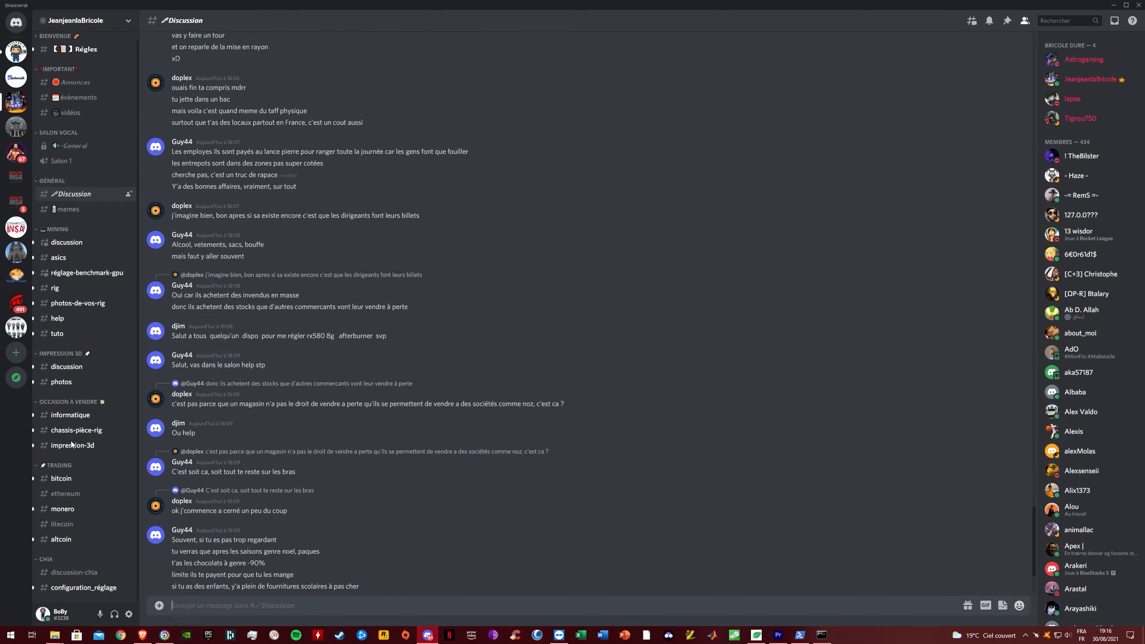
- Look through the GPU configurations posted in the réglage-benchmark-gpu channel
left_click(87, 280)
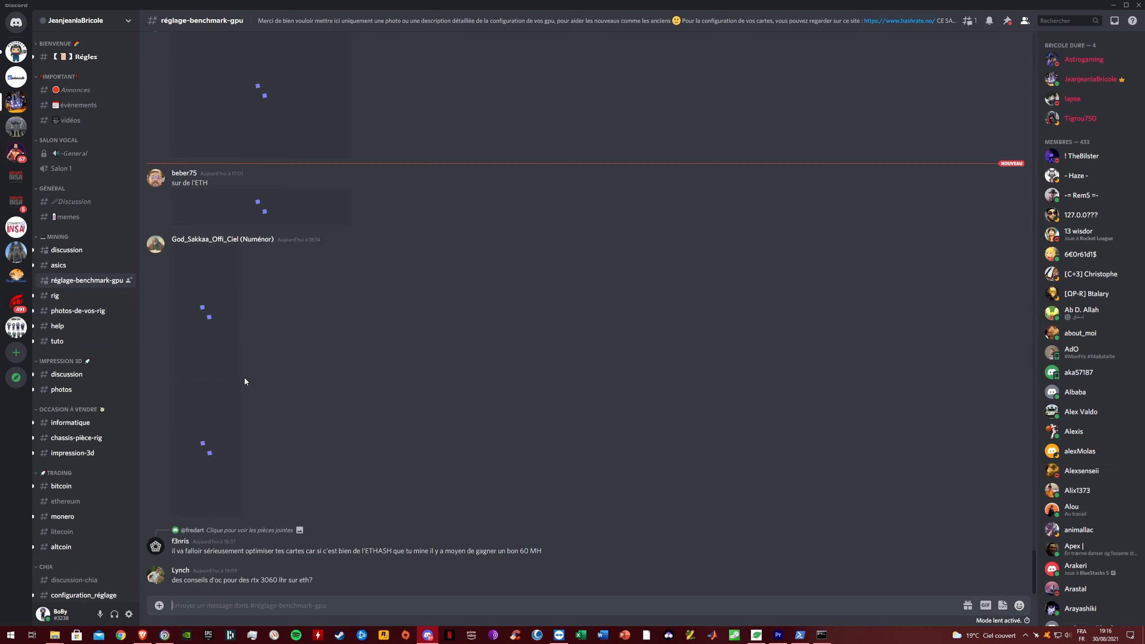
scroll(241, 377, "up", 20)
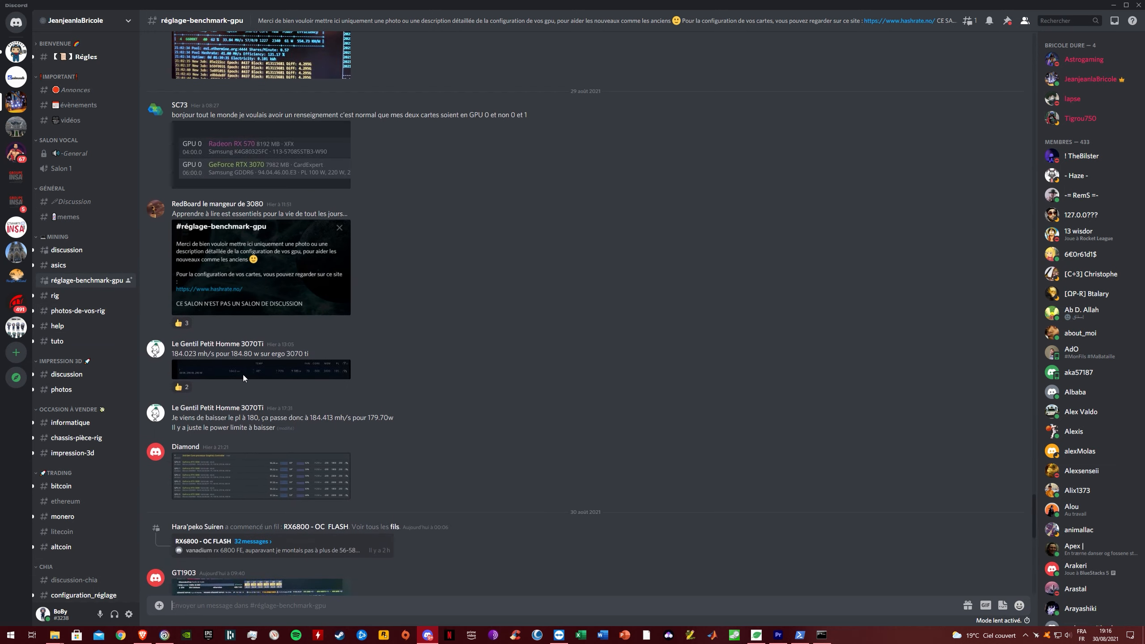
scroll(242, 376, "down", 10)
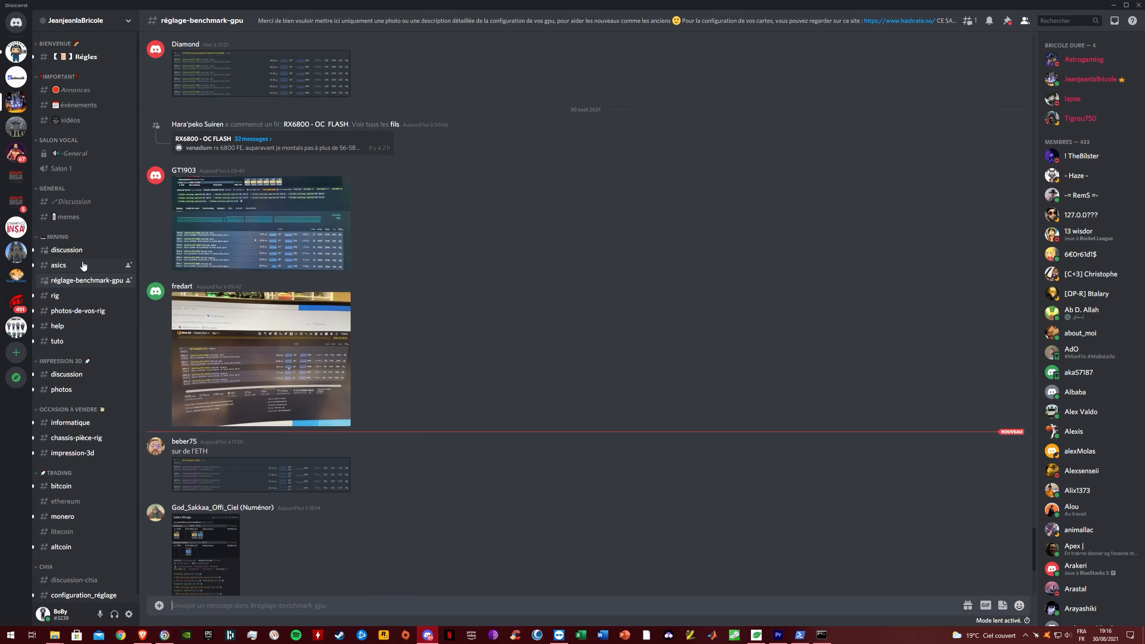
- Look through the help and mining discussion channels, and return to the Hive OS rig page
left_click(71, 334)
scroll(239, 382, "up", 9)
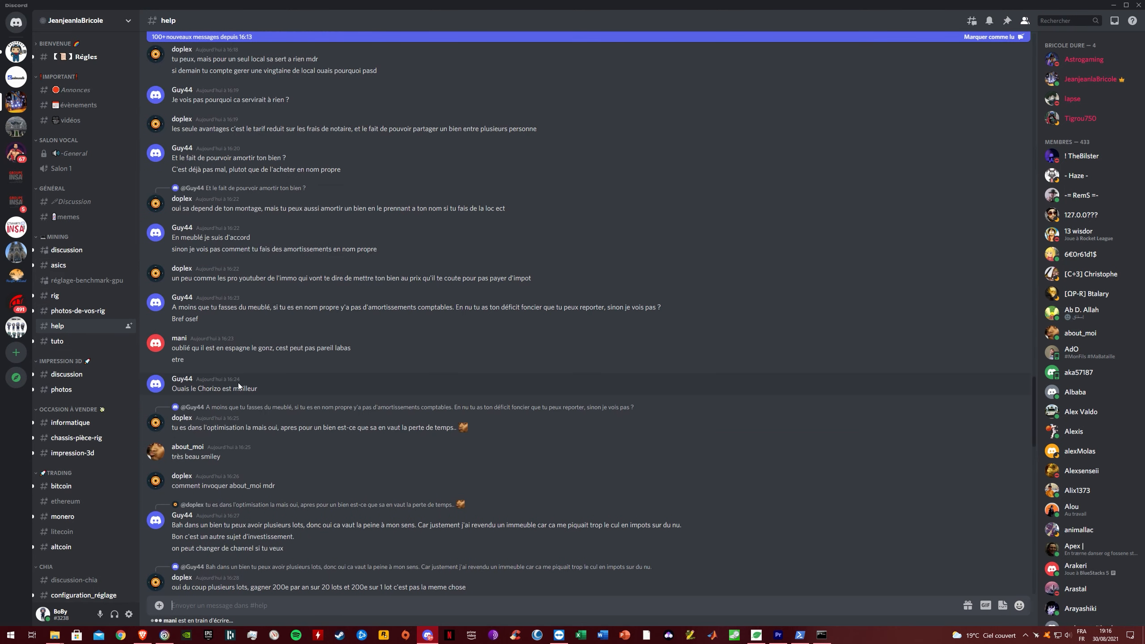
left_click(97, 251)
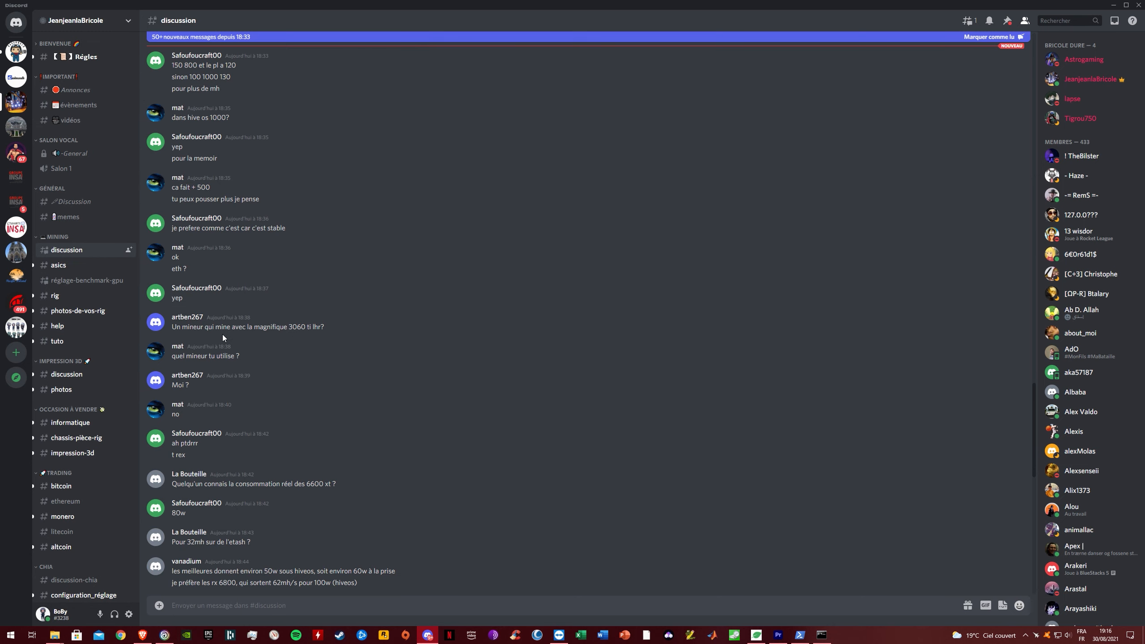
scroll(223, 335, "down", 8)
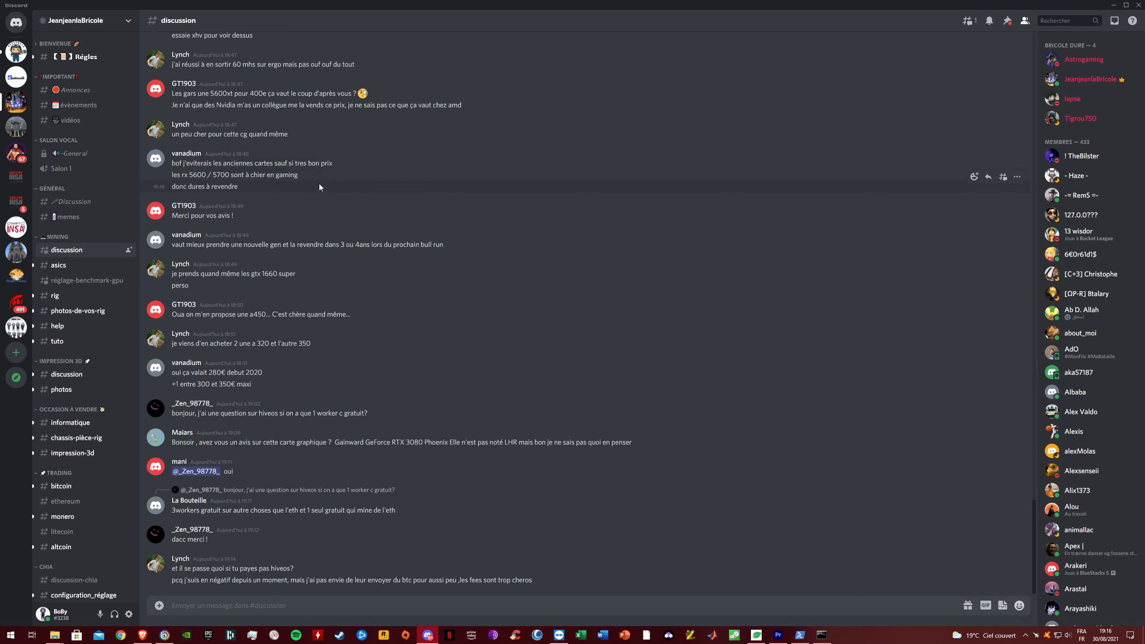
left_click(1113, 5)
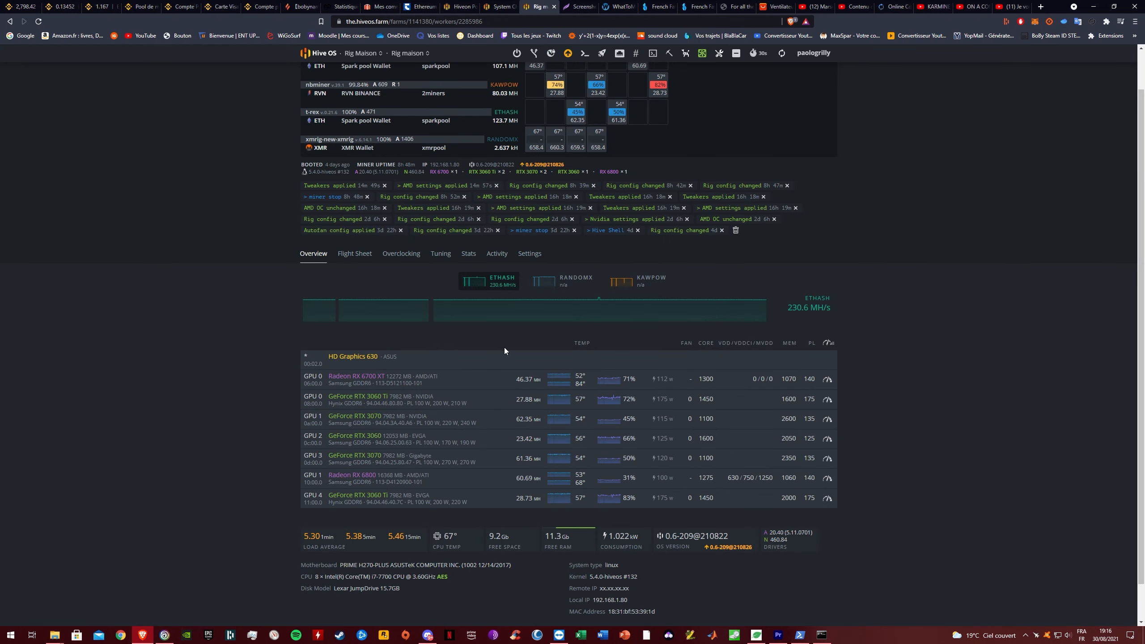
- Examine the Radeon RX 6800's hashrate in the rig overview's GPU list
left_click_drag(379, 475, 357, 475)
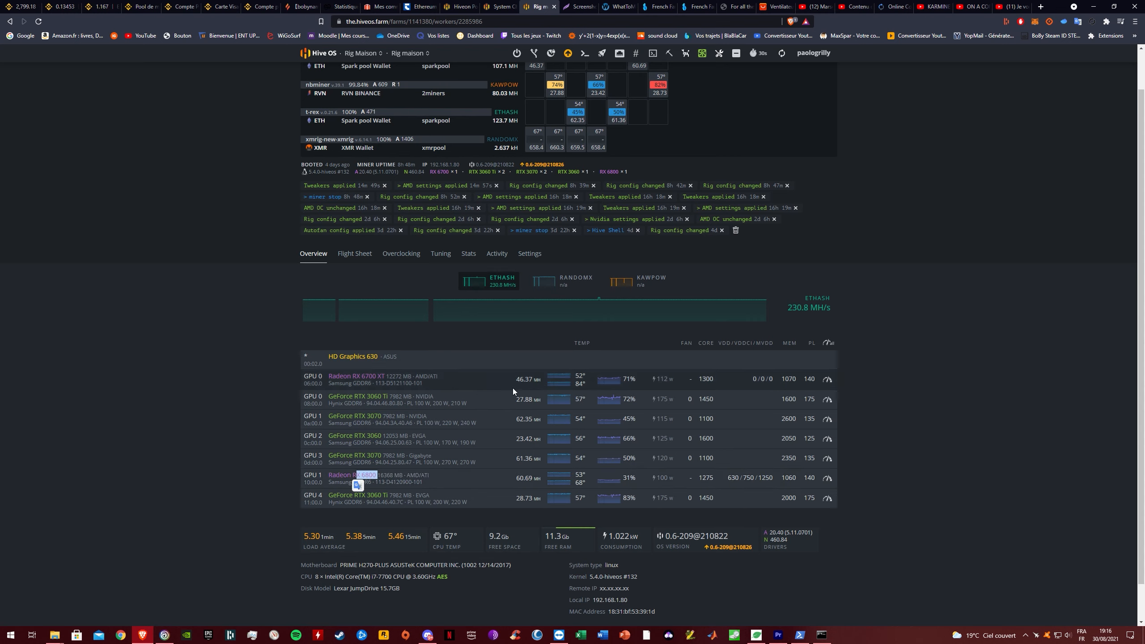
left_click(490, 479)
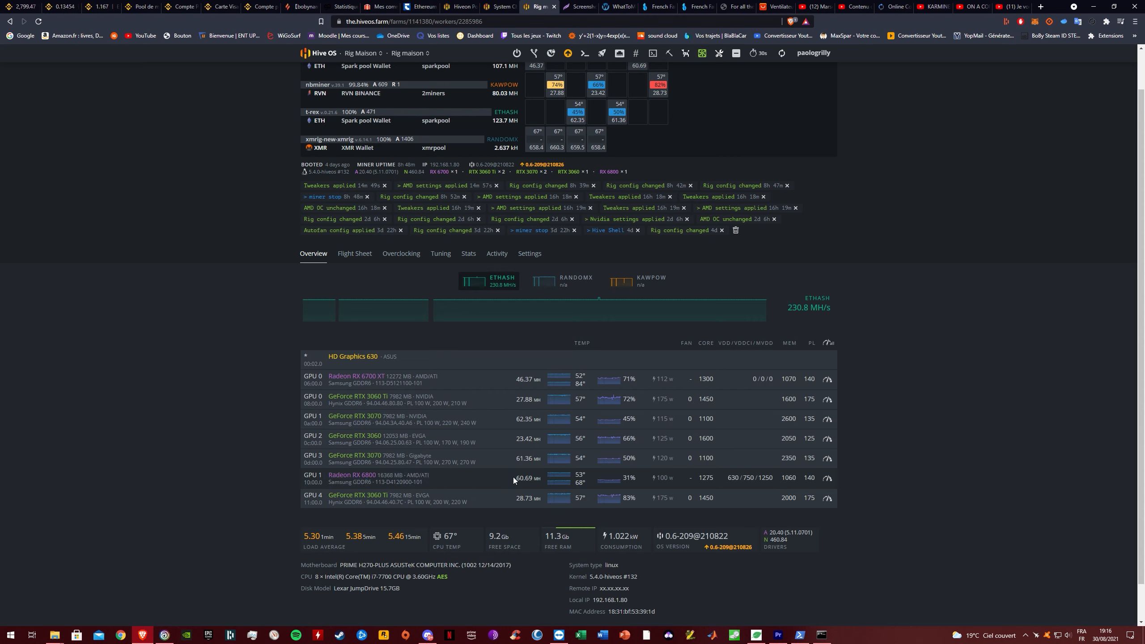
left_click_drag(513, 476, 539, 480)
left_click(354, 253)
left_click(313, 299)
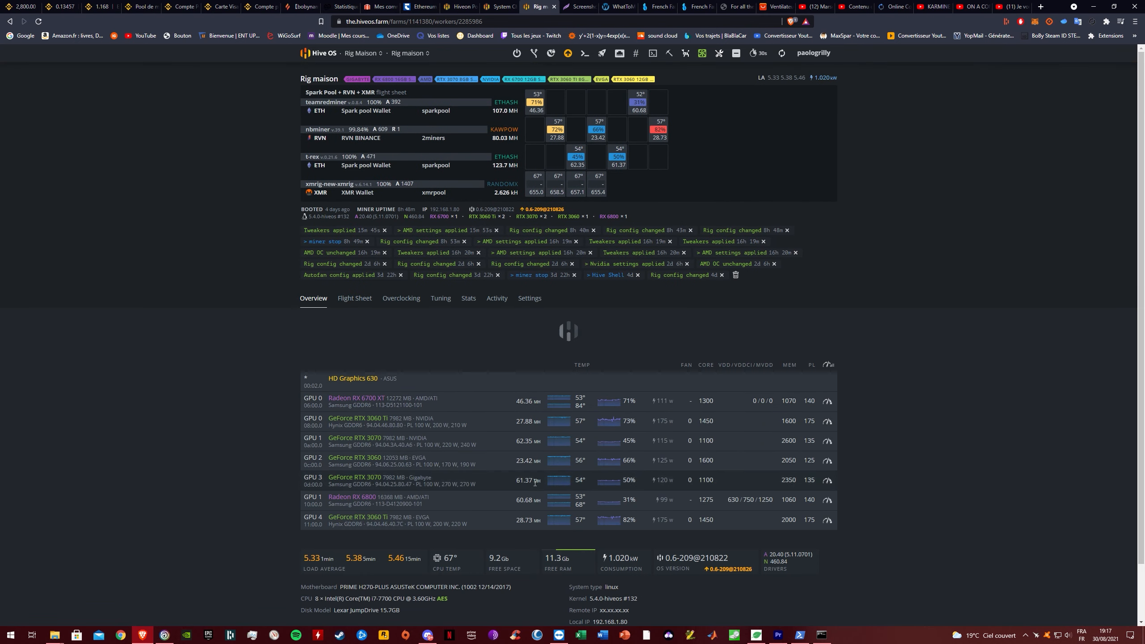
scroll(515, 504, "down", 1)
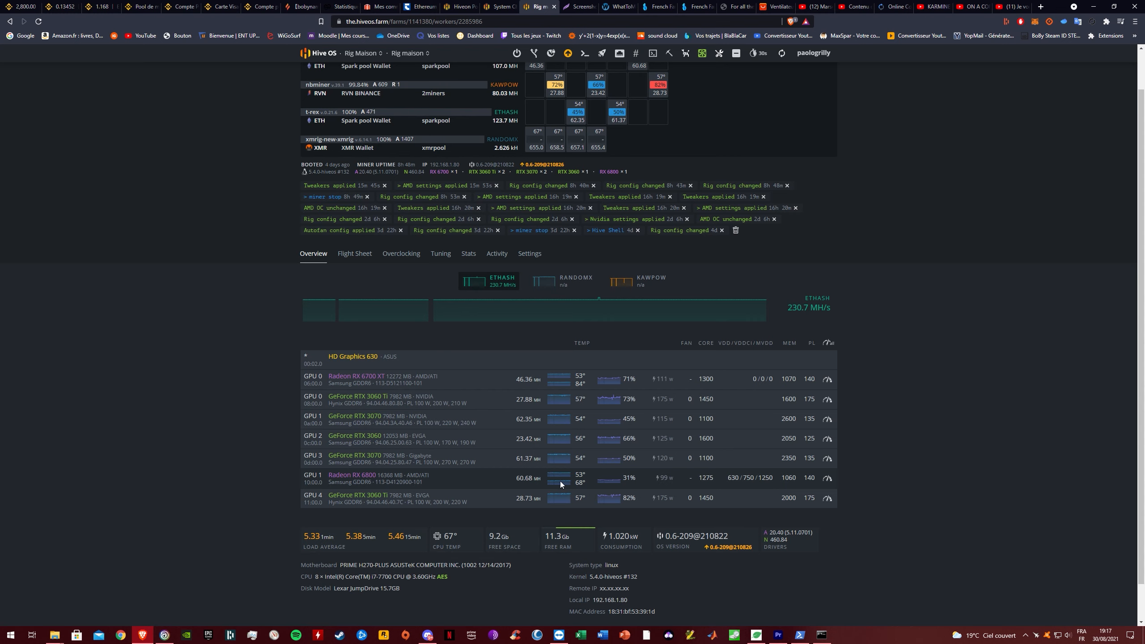
left_click(527, 480)
left_click_drag(525, 480, 535, 482)
left_click(526, 483)
- Compare the hashrates of the Radeon RX 6700 XT and the two GeForce RTX 3060 Ti cards
left_click_drag(356, 376, 425, 381)
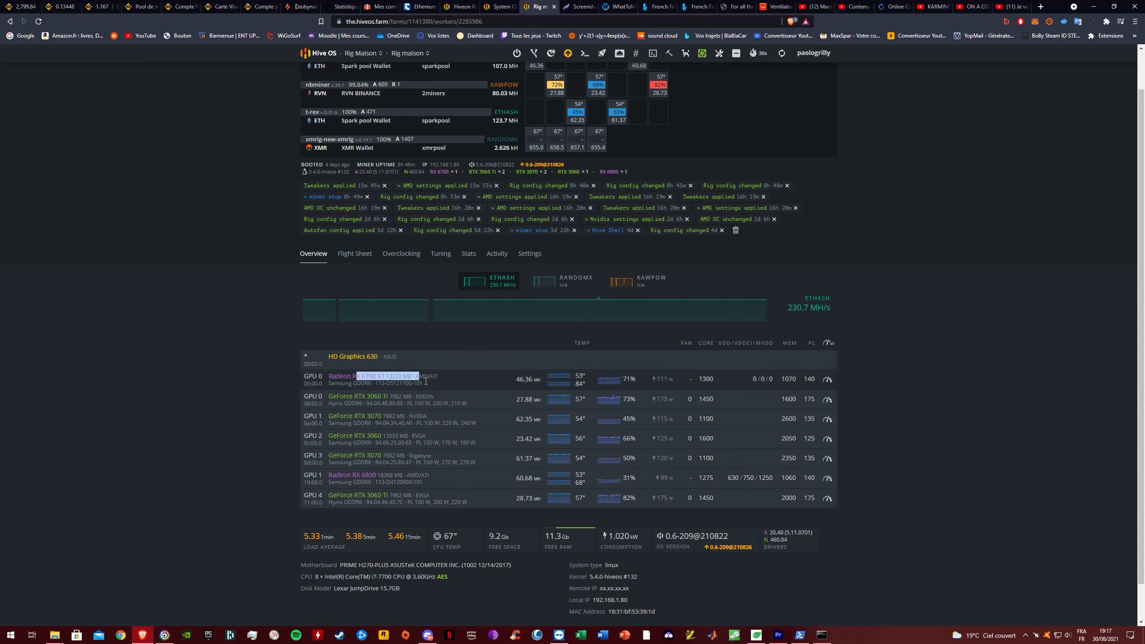
left_click_drag(515, 379, 551, 377)
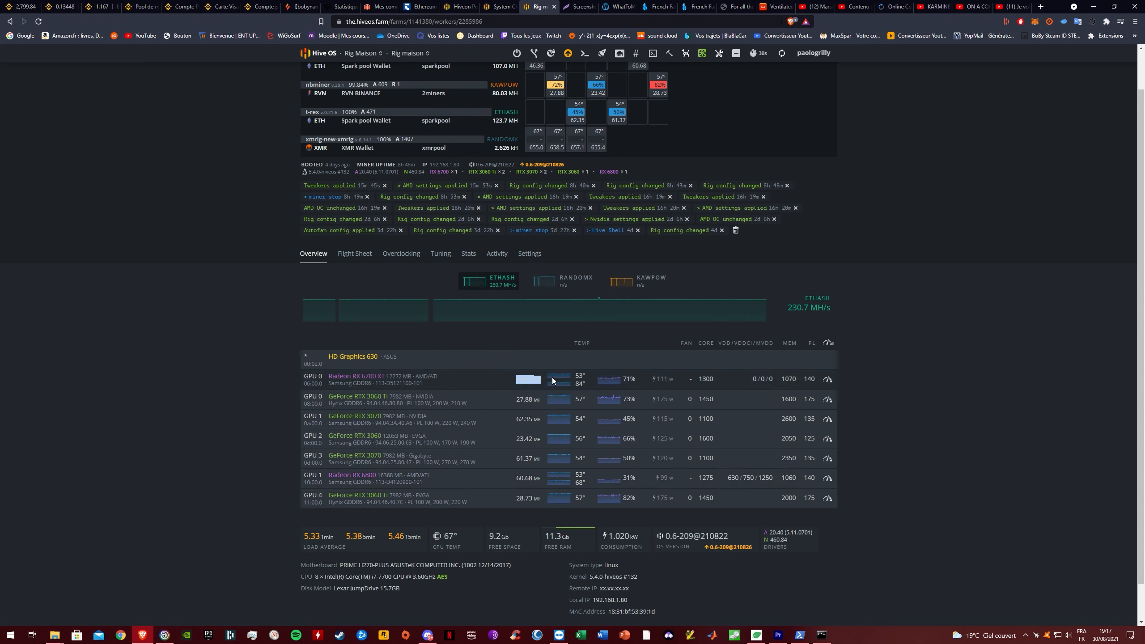
left_click(526, 382)
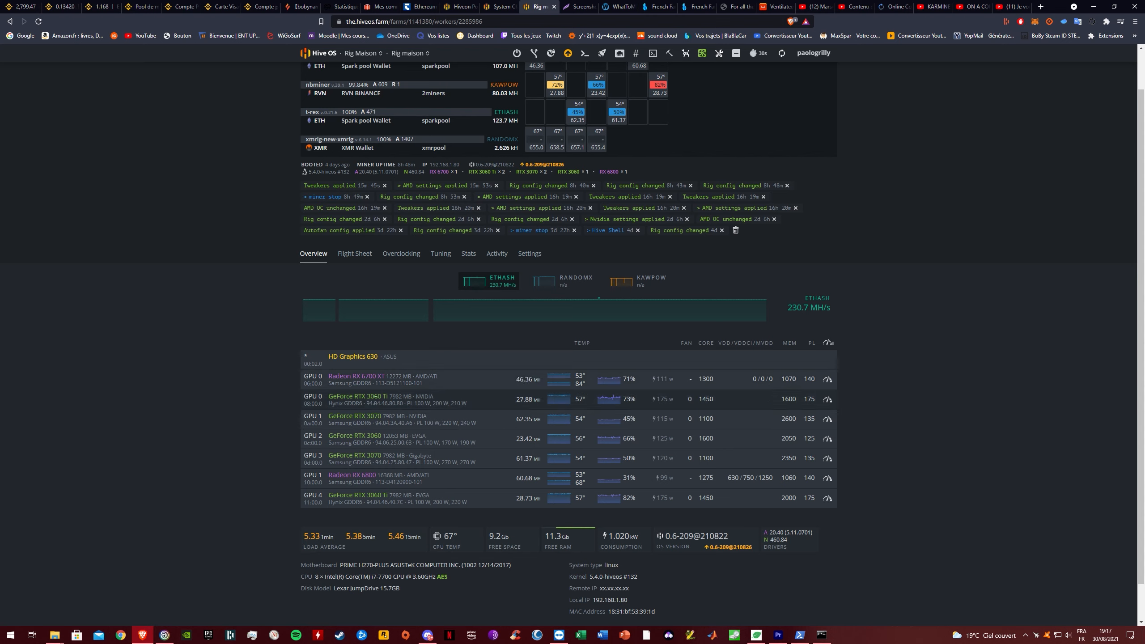
left_click_drag(511, 398, 538, 400)
left_click_drag(511, 499, 543, 504)
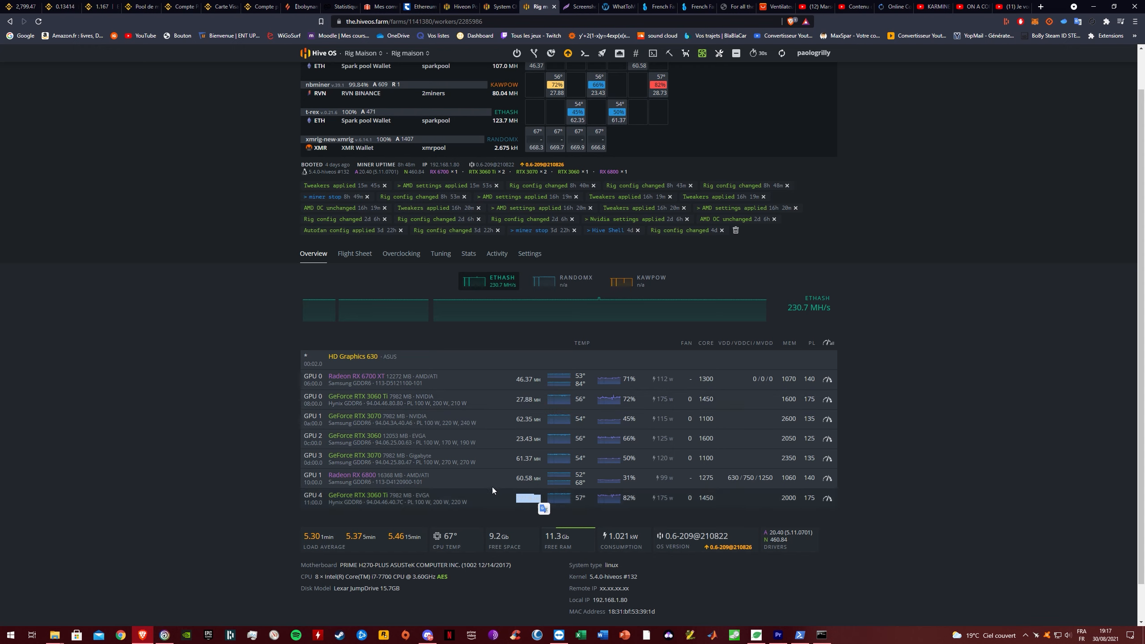
- Examine the first GeForce RTX 3060 Ti's hashrate and the rig's total power consumption in the overview
left_click_drag(510, 397, 548, 396)
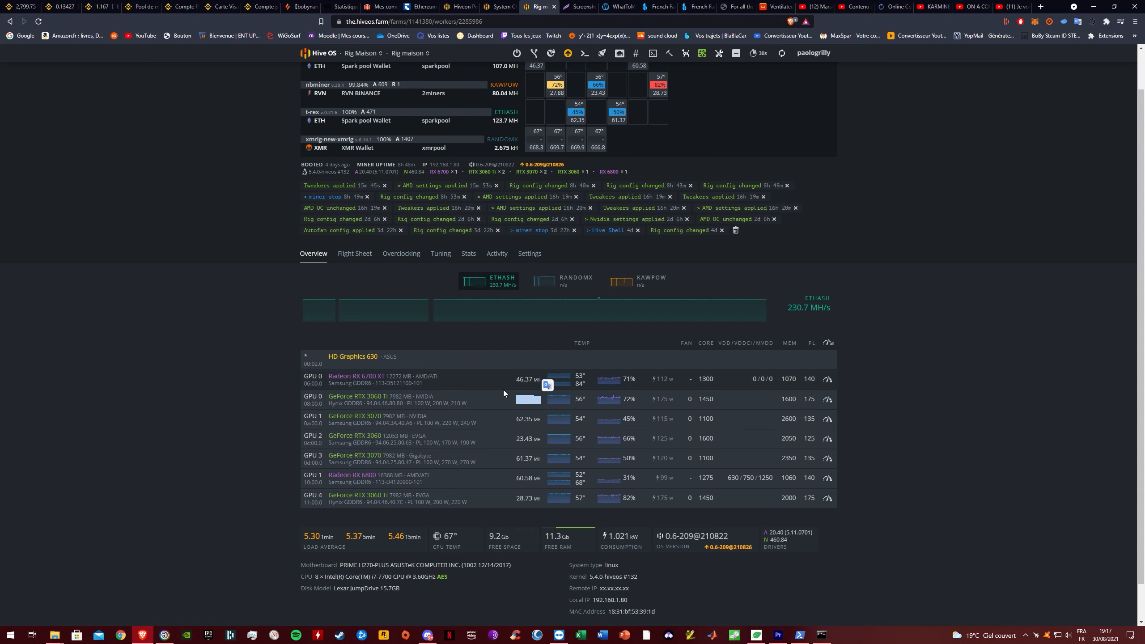
left_click(639, 423)
scroll(636, 426, "down", 1)
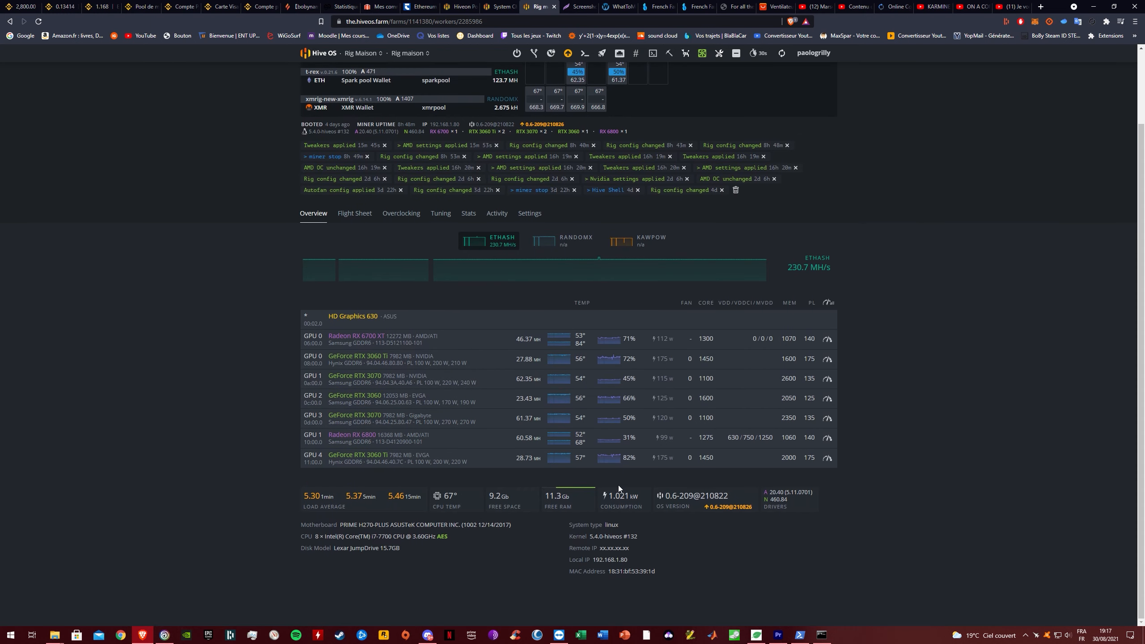
scroll(615, 483, "up", 2)
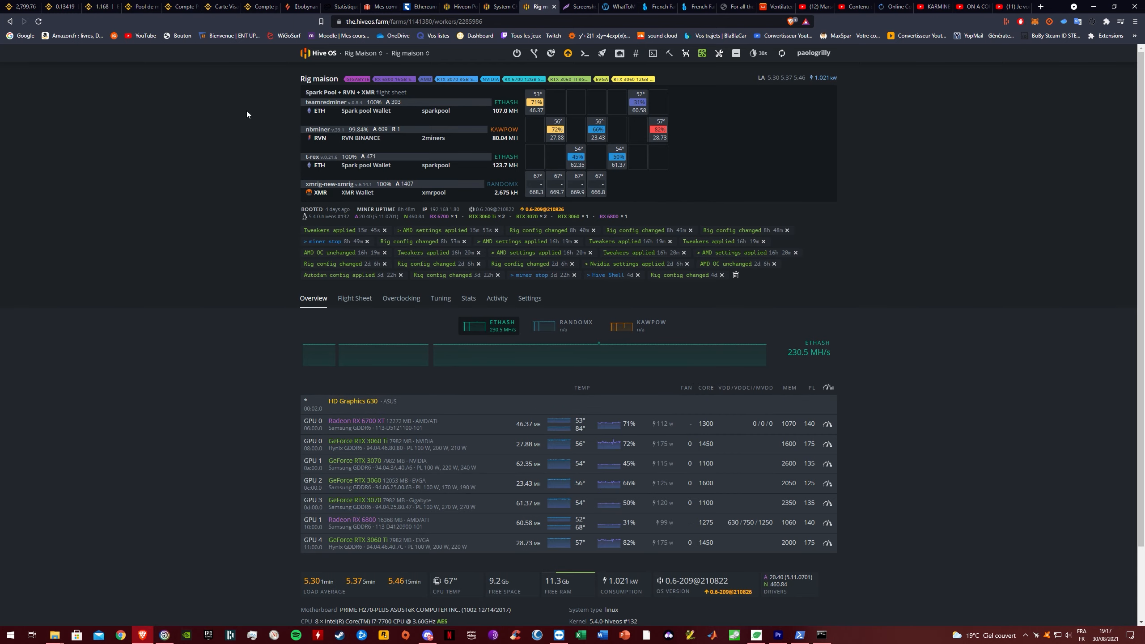
- Switch to Binance's ETH/EUR spot page and set the ETH limit sell order's amount to the full available balance
left_click(19, 7)
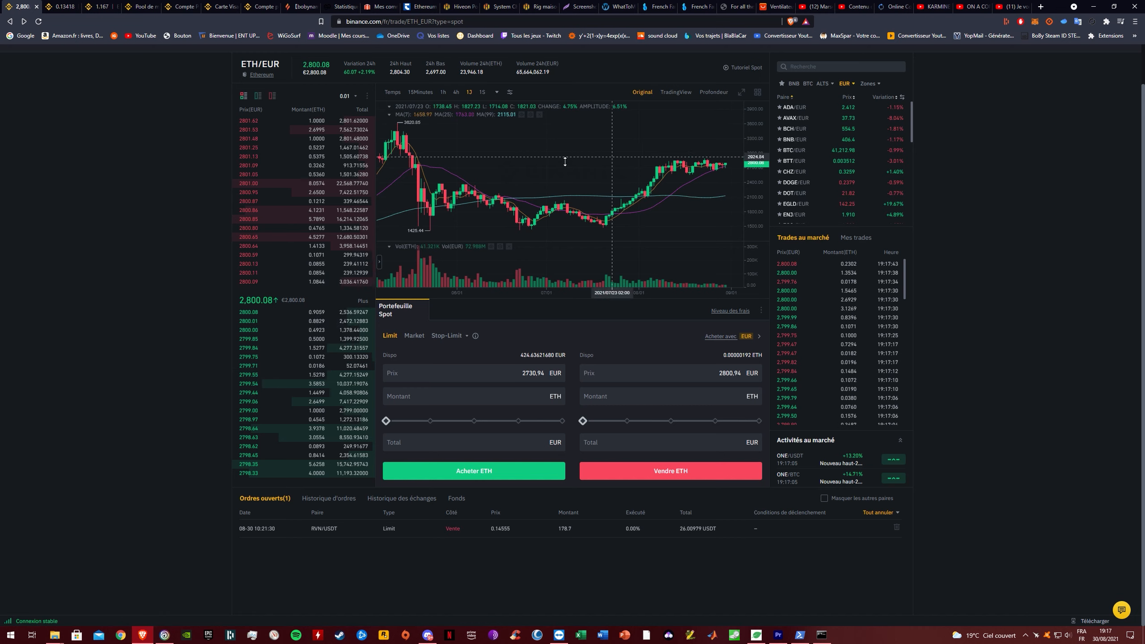
double_click(726, 373)
left_click(744, 421)
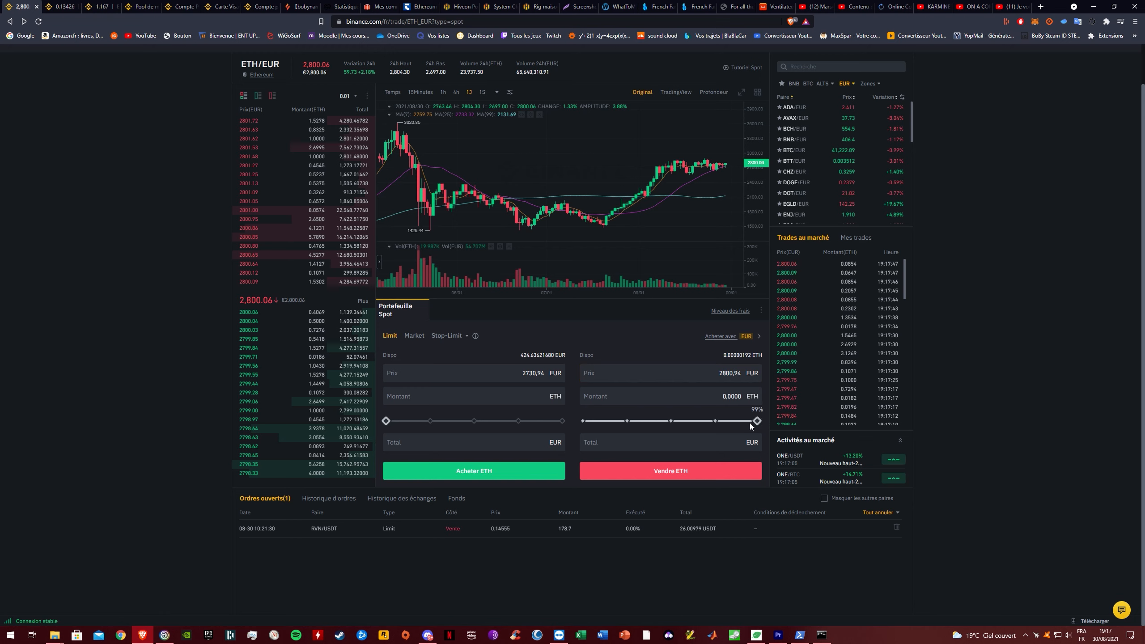
left_click(759, 421)
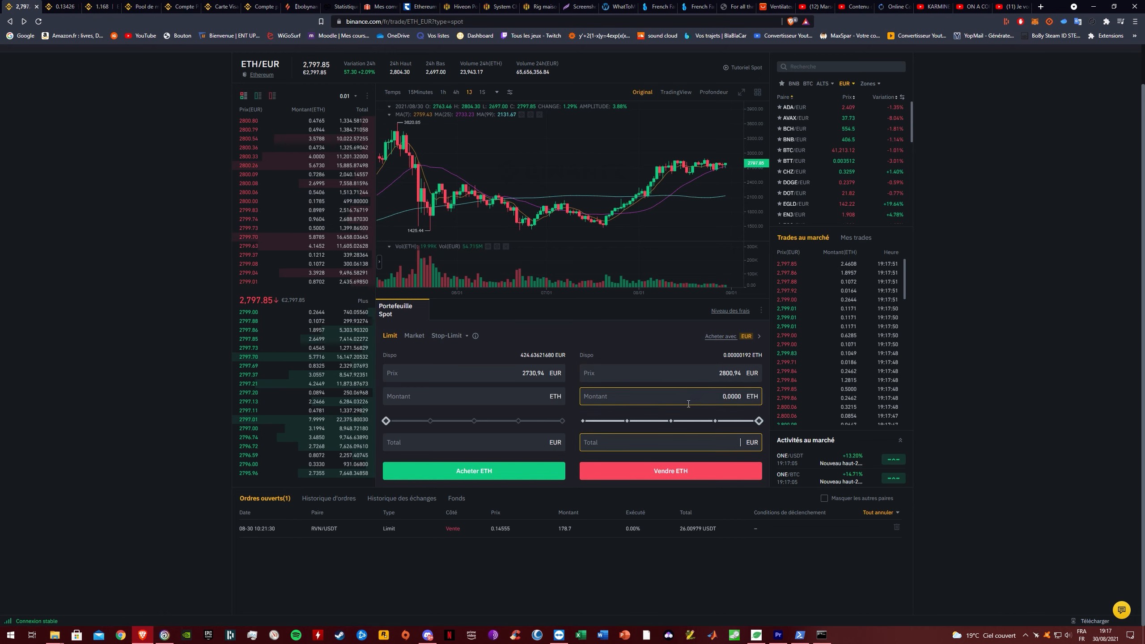
- Set the ETH limit sell order's price to 3000.94 EUR
left_click_drag(719, 377, 733, 379)
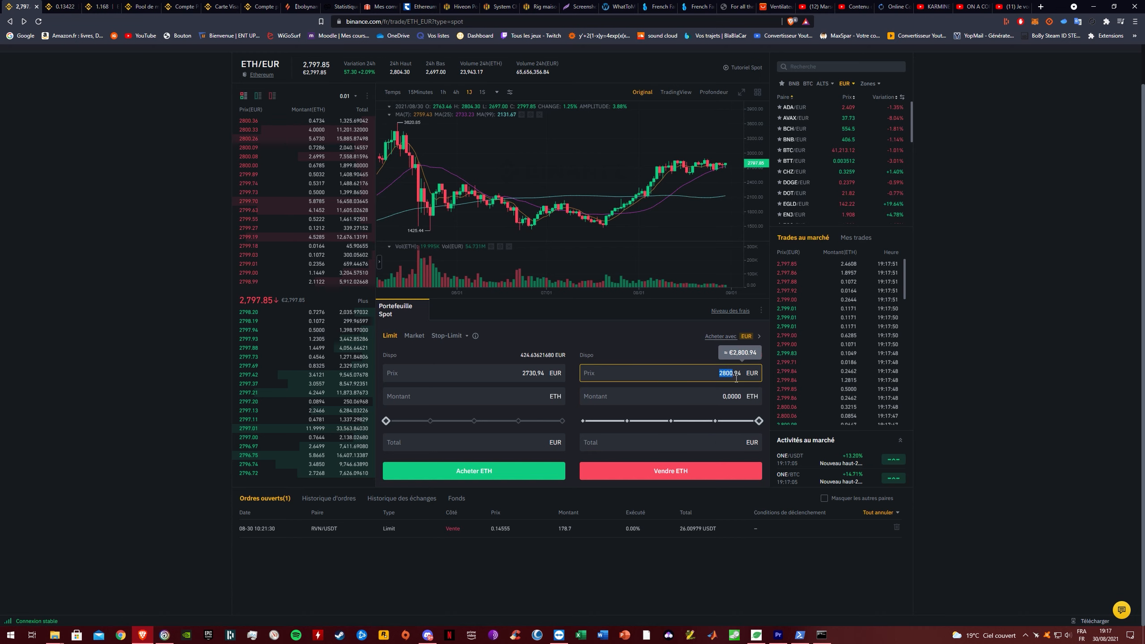
type("3000")
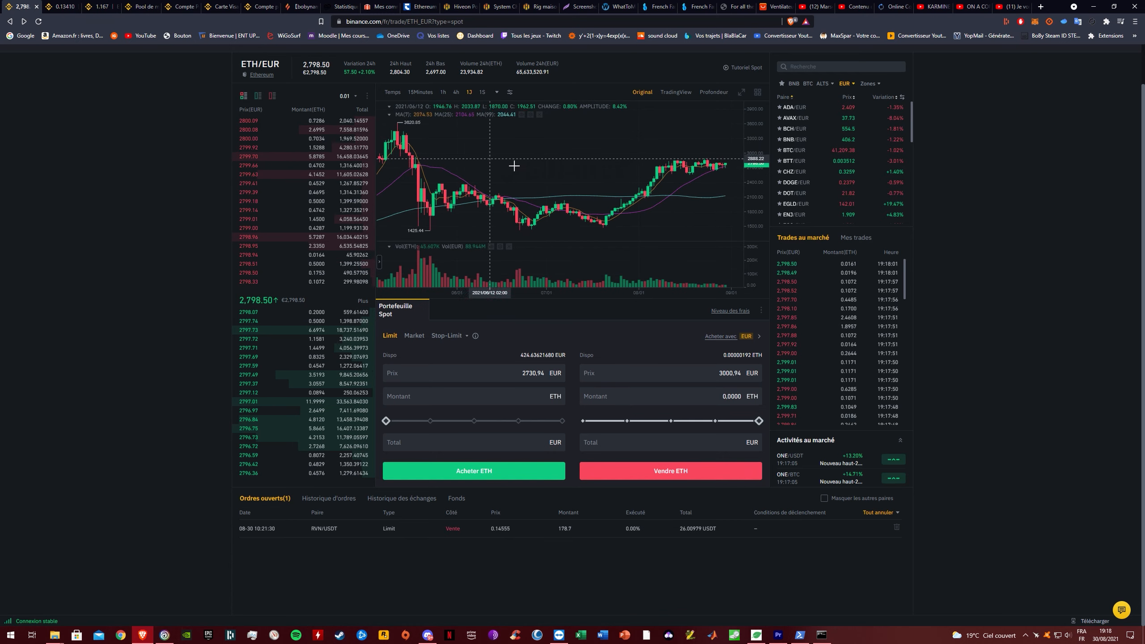
double_click(738, 400)
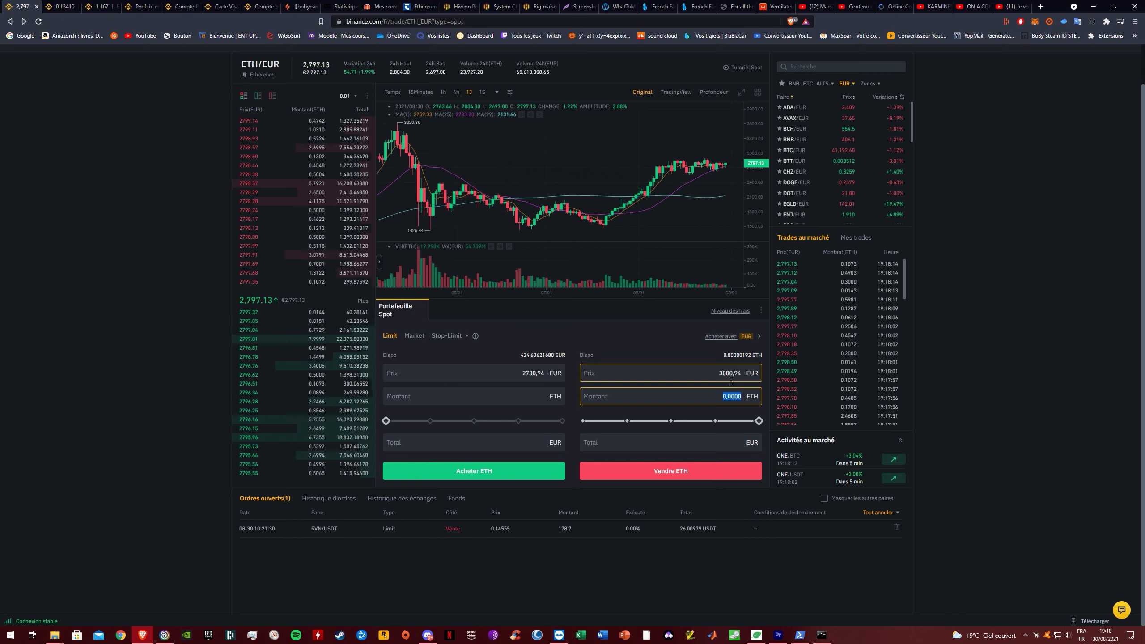
- Set the ETH limit sell order's price to 2500 EUR
double_click(731, 380)
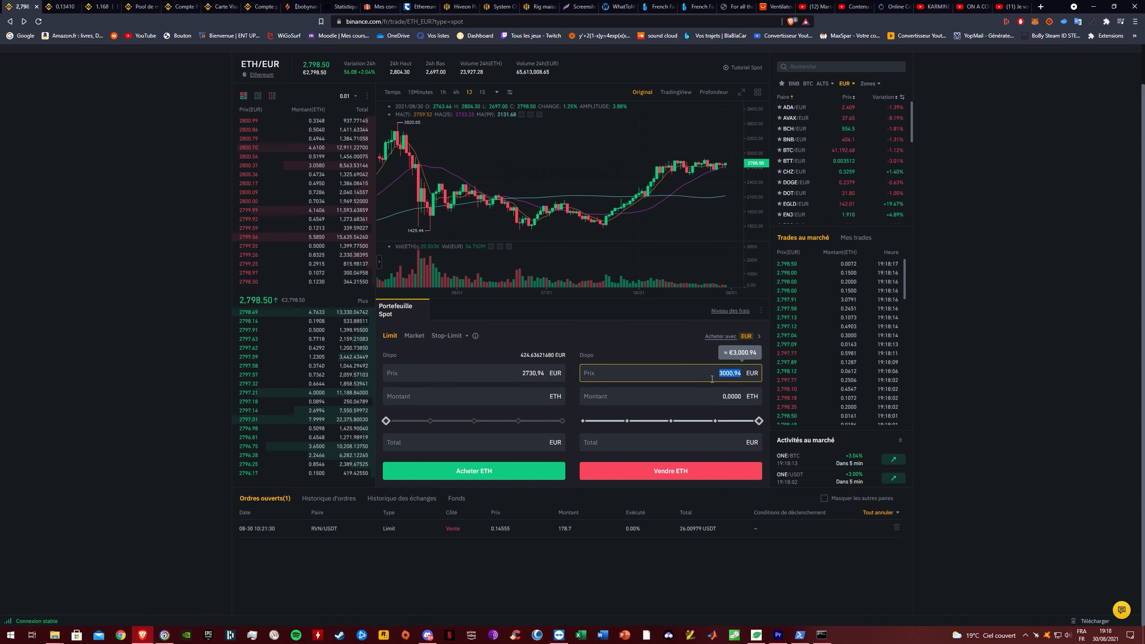
type("2500")
key("Tab")
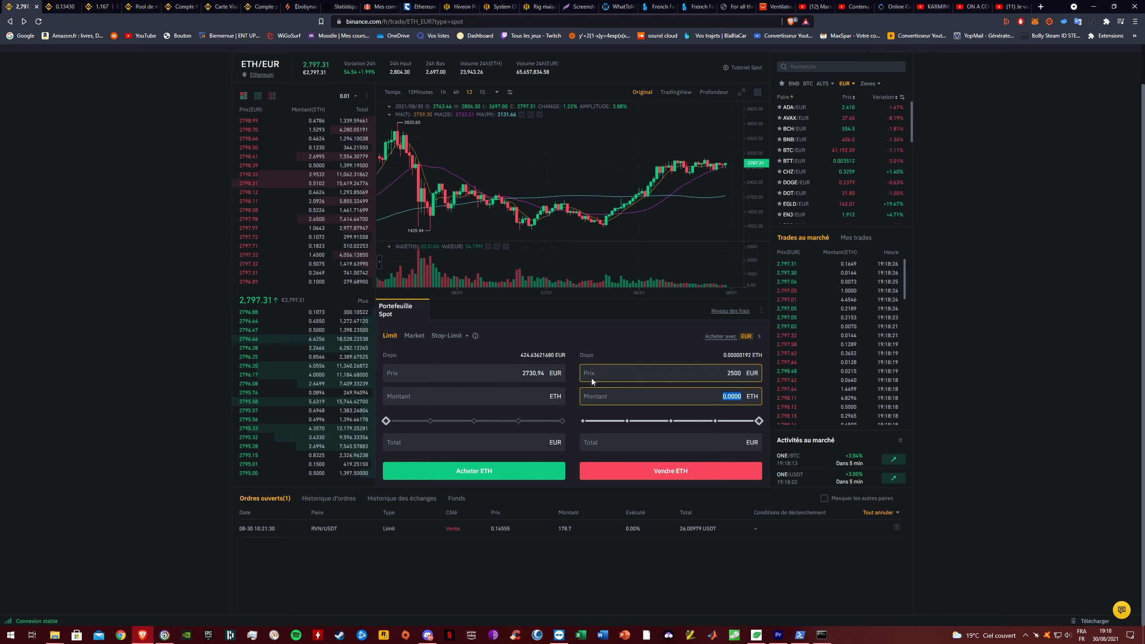
- Look through the EUR/USDT, ETH/EUR and RVN/USDT trading pages on Binance, ending on RVN/USDT
left_click(60, 5)
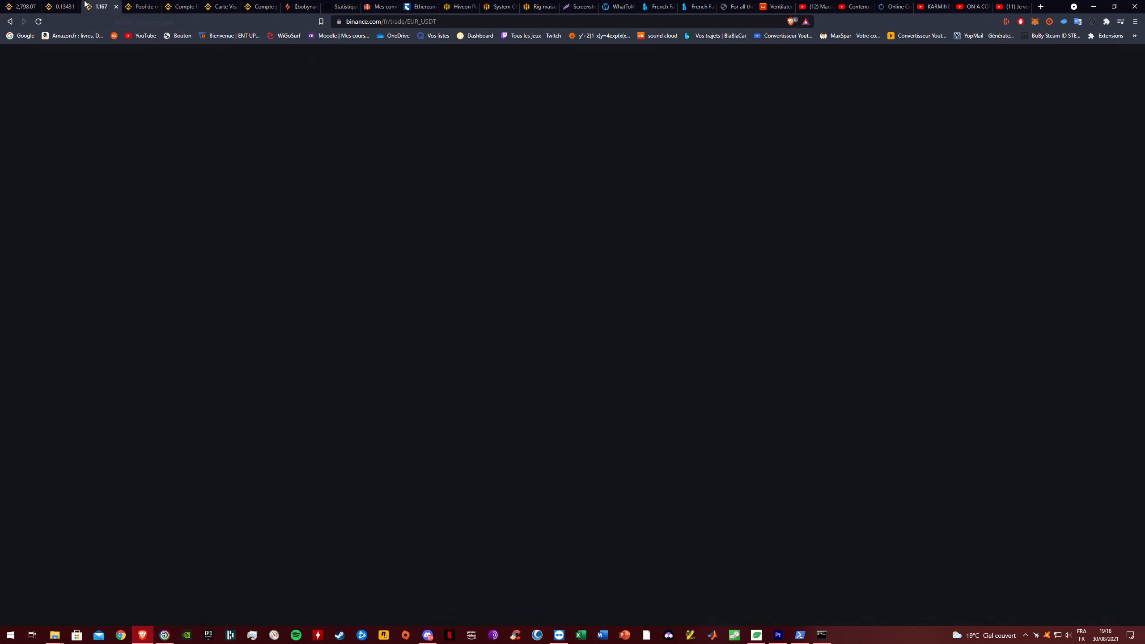
left_click(32, 4)
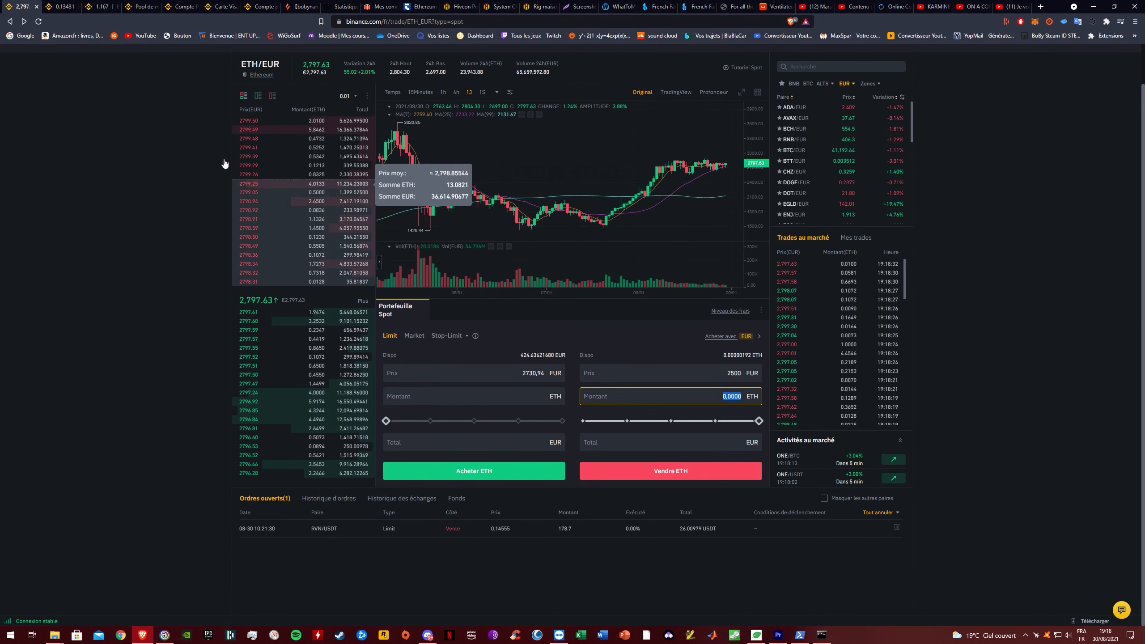
left_click(61, 5)
left_click(730, 381)
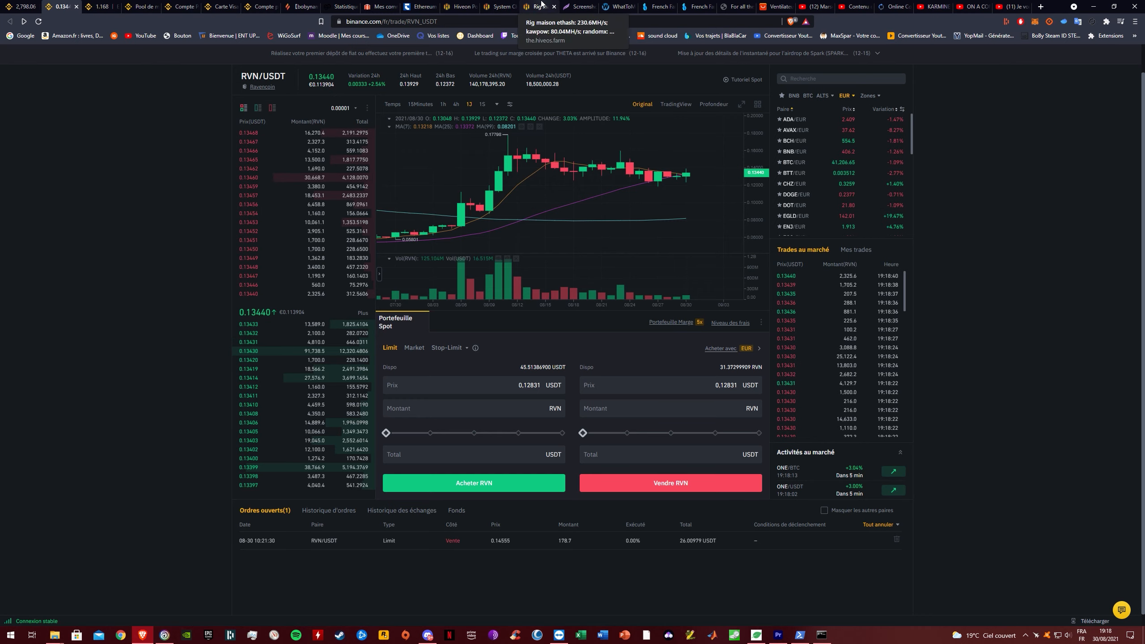
- Switch to the CoinWarz Ethereum difficulty chart and reload its data
left_click(421, 7)
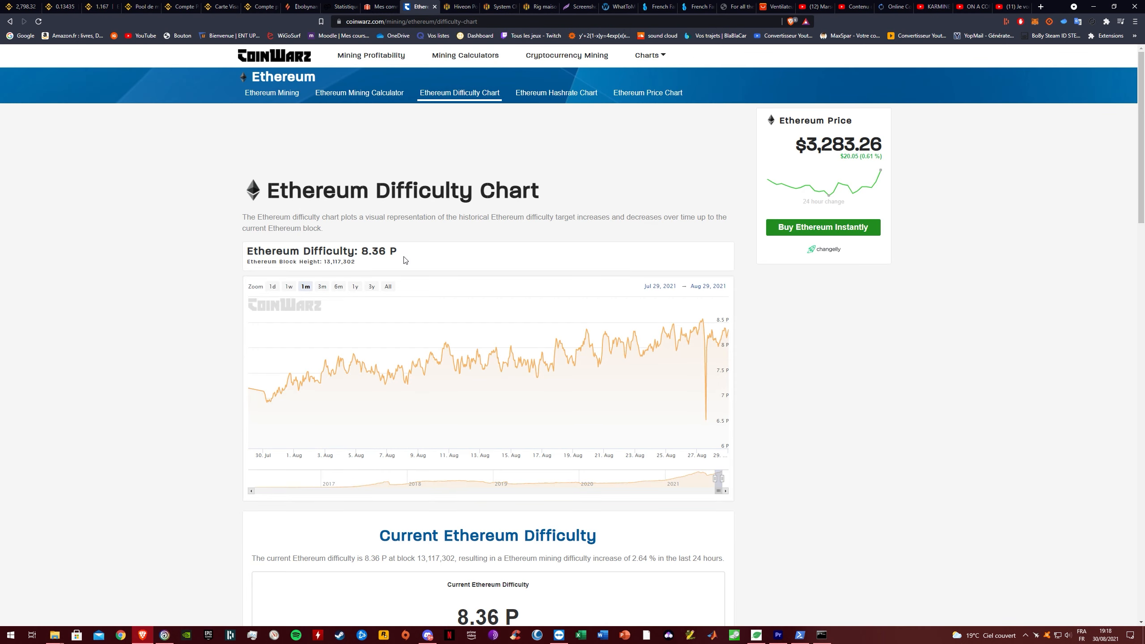
right_click(138, 215)
left_click(153, 242)
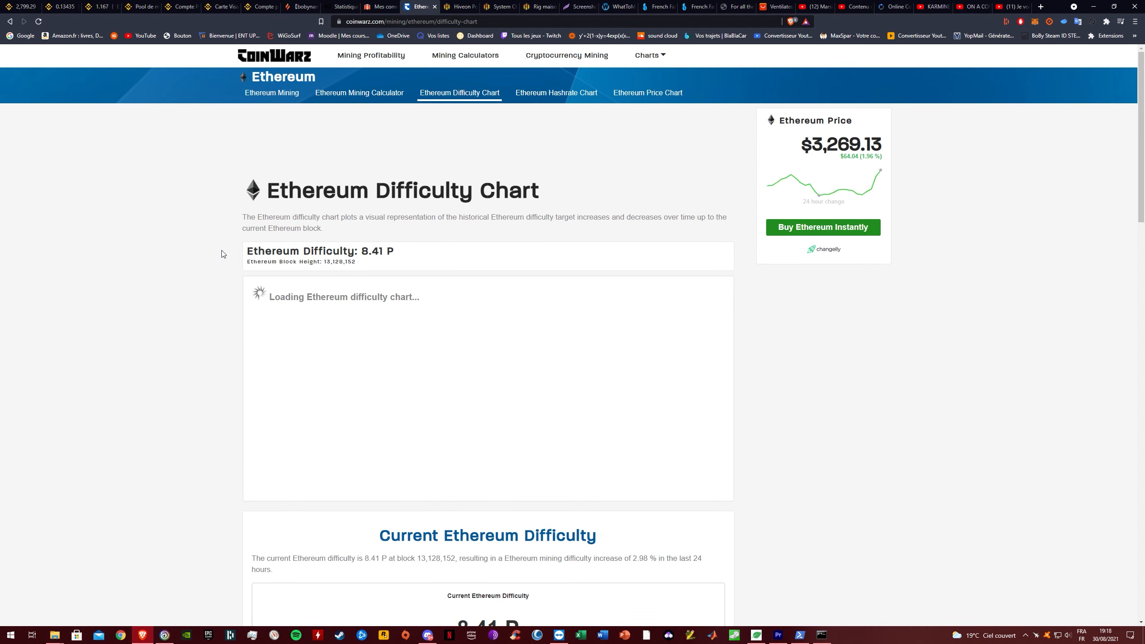
- Compare the Ethereum difficulty trend over three-month and six-month ranges, and return to the Hive OS rig page
left_click(321, 287)
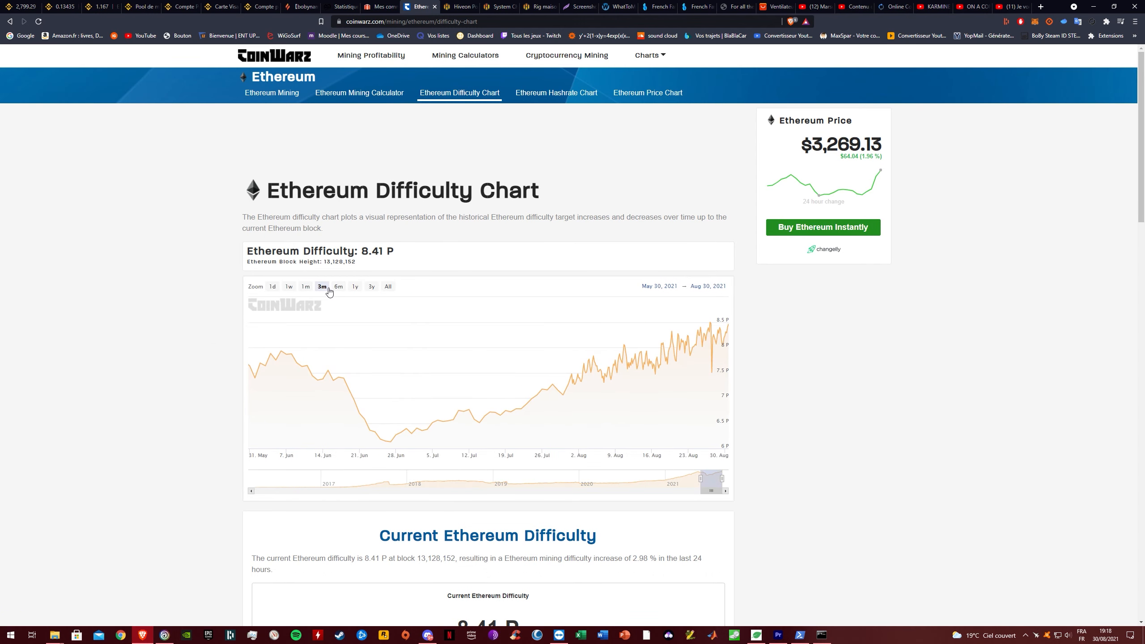
left_click(338, 286)
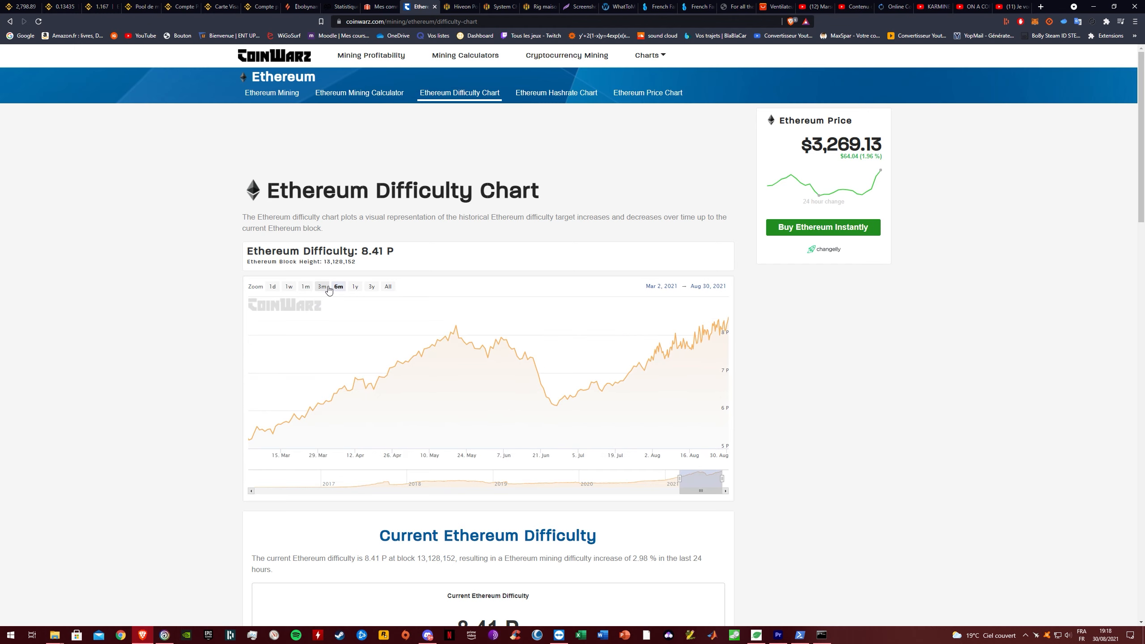
left_click(322, 286)
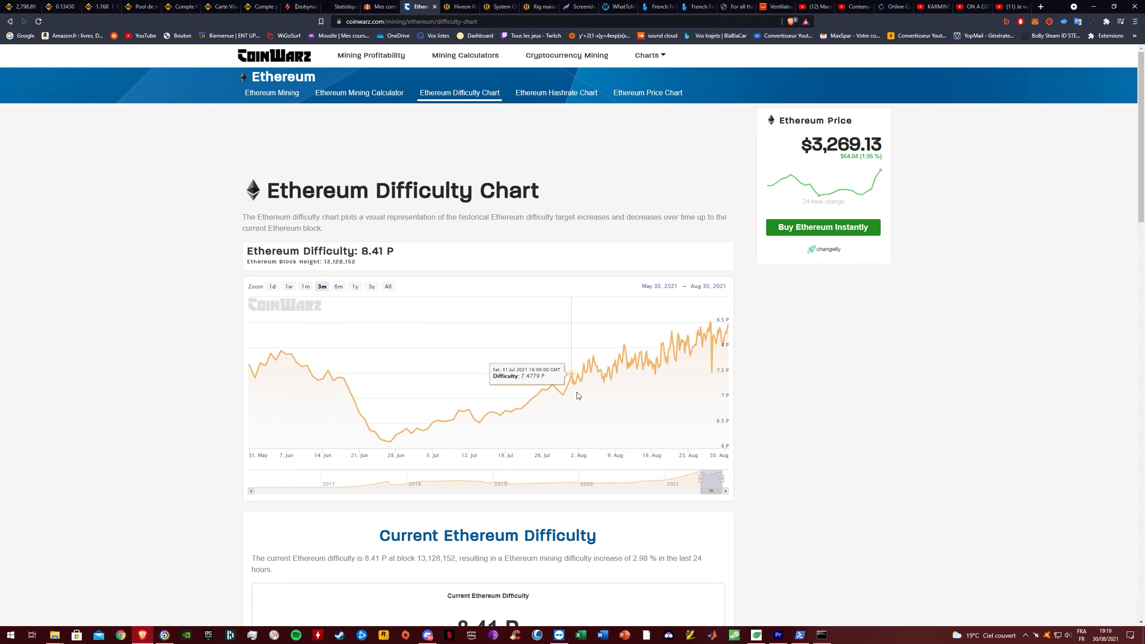
scroll(419, 388, "down", 1)
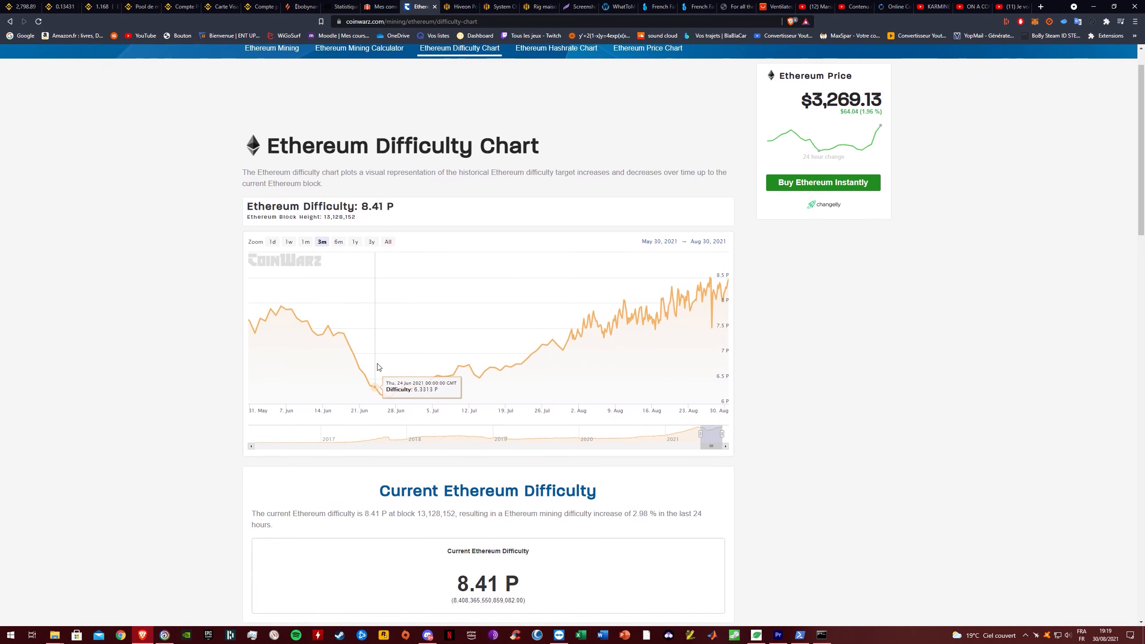
scroll(375, 364, "up", 1)
scroll(374, 360, "down", 1)
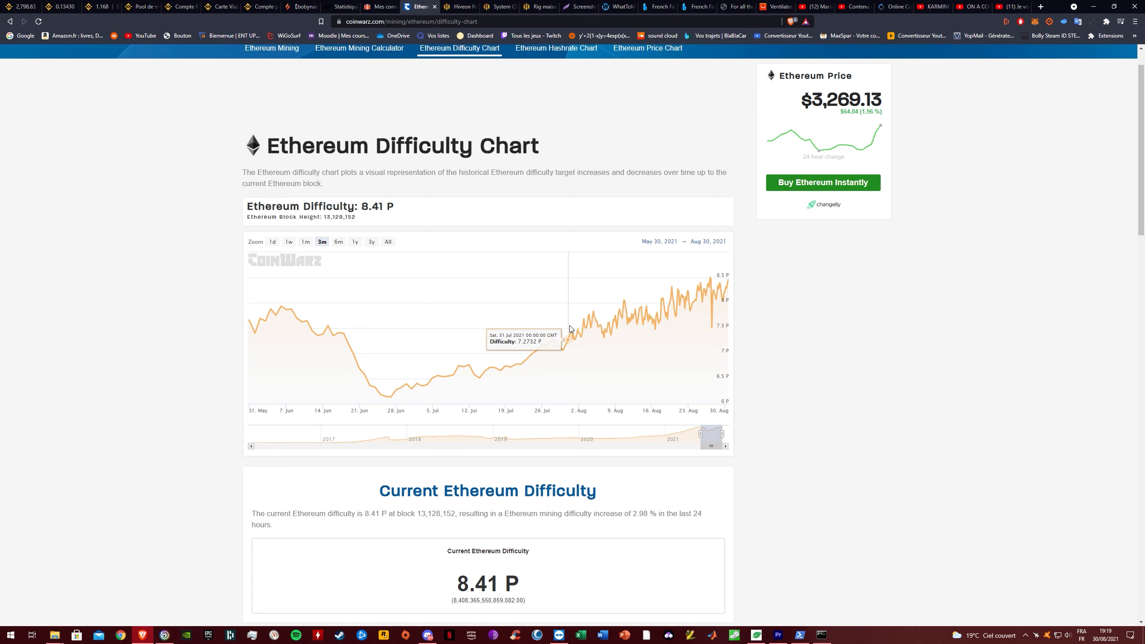
left_click(338, 241)
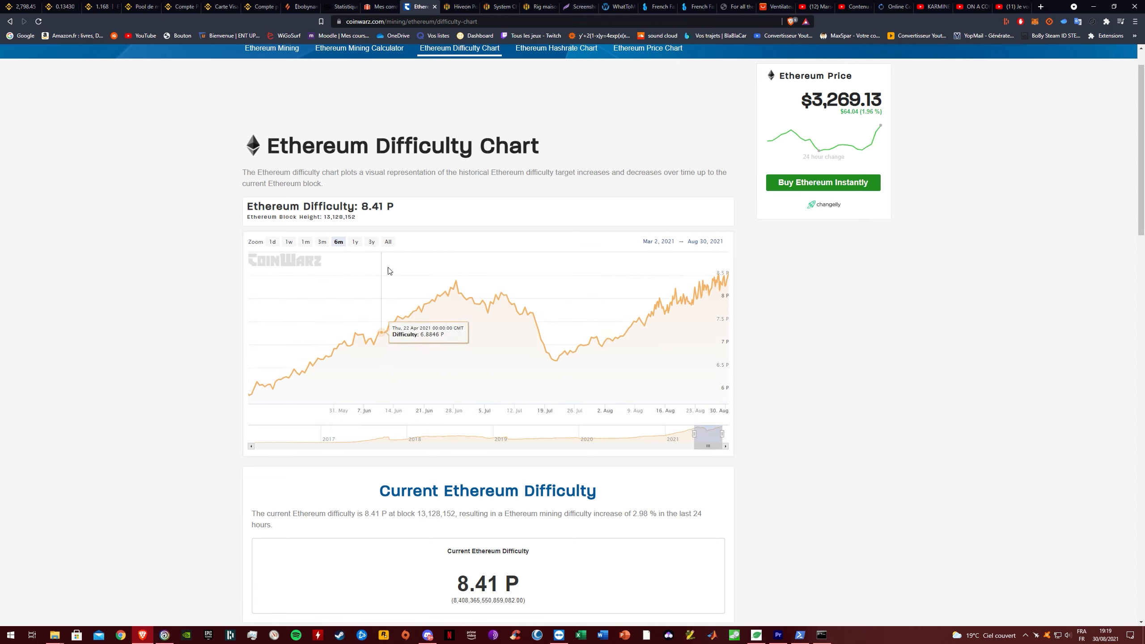
left_click(527, 6)
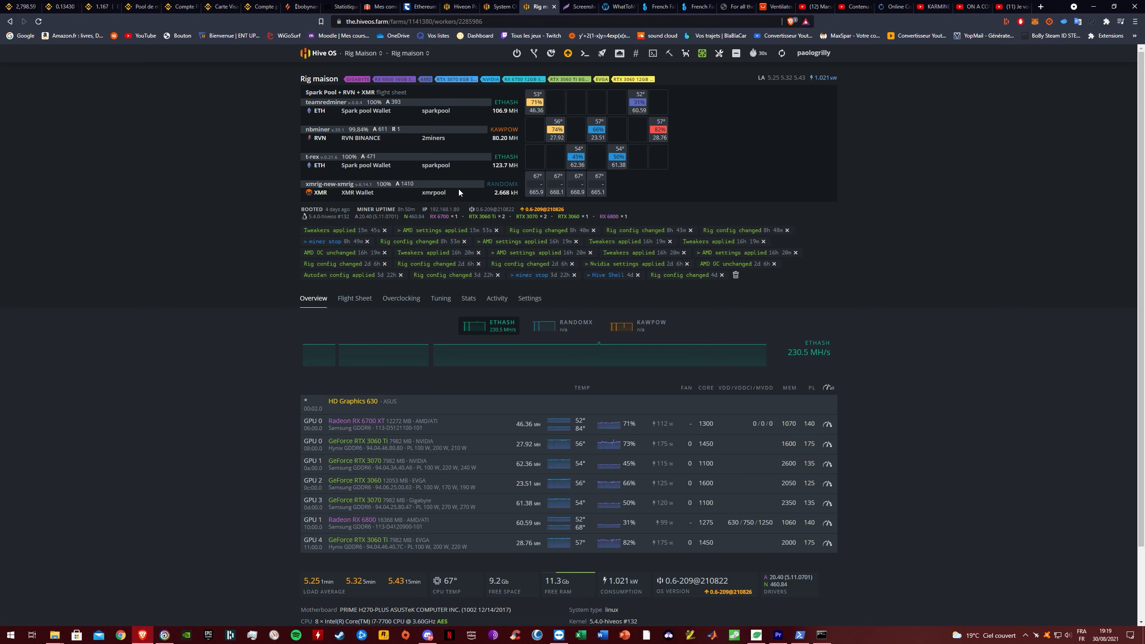